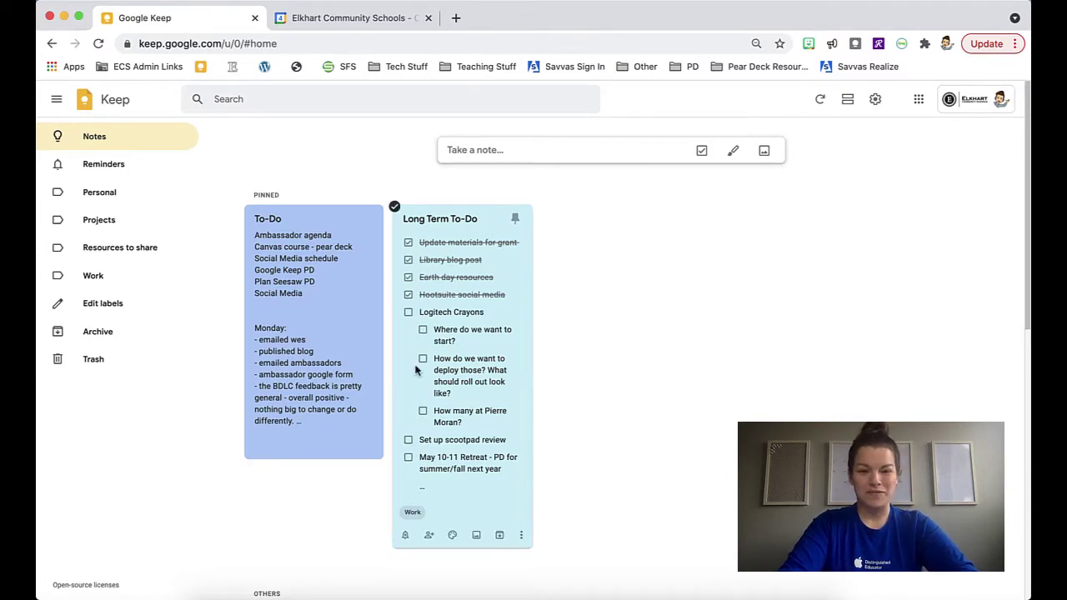
Start a new note and give it the title 'Practice Note'
scroll(699, 395, down, 3)
scroll(699, 396, down, 4)
scroll(704, 443, up, 1)
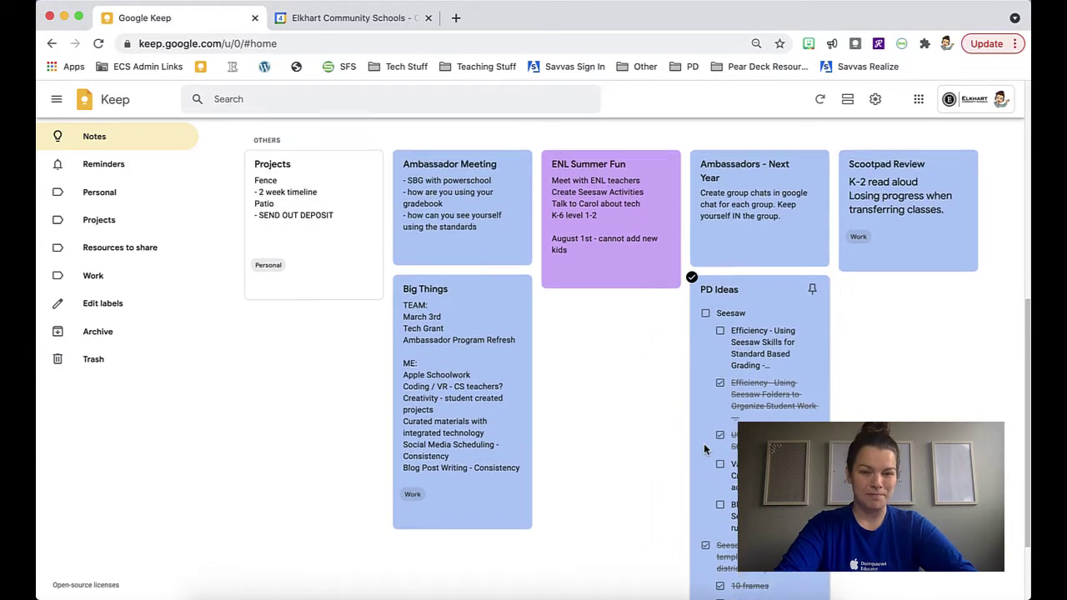
scroll(704, 451, up, 5)
scroll(704, 450, up, 1)
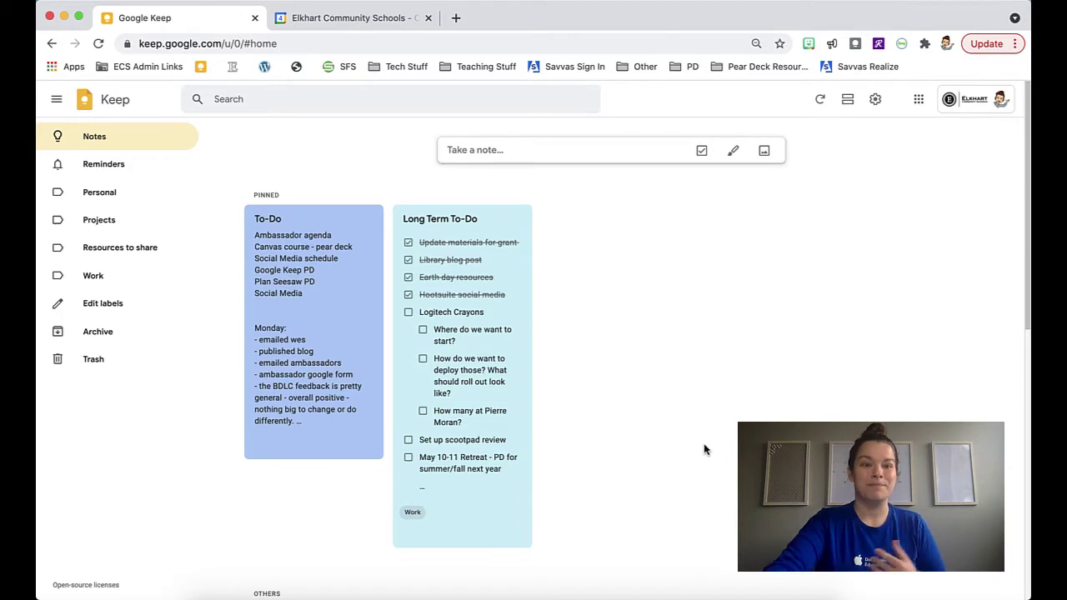
scroll(704, 450, down, 6)
scroll(704, 443, down, 2)
scroll(446, 297, up, 5)
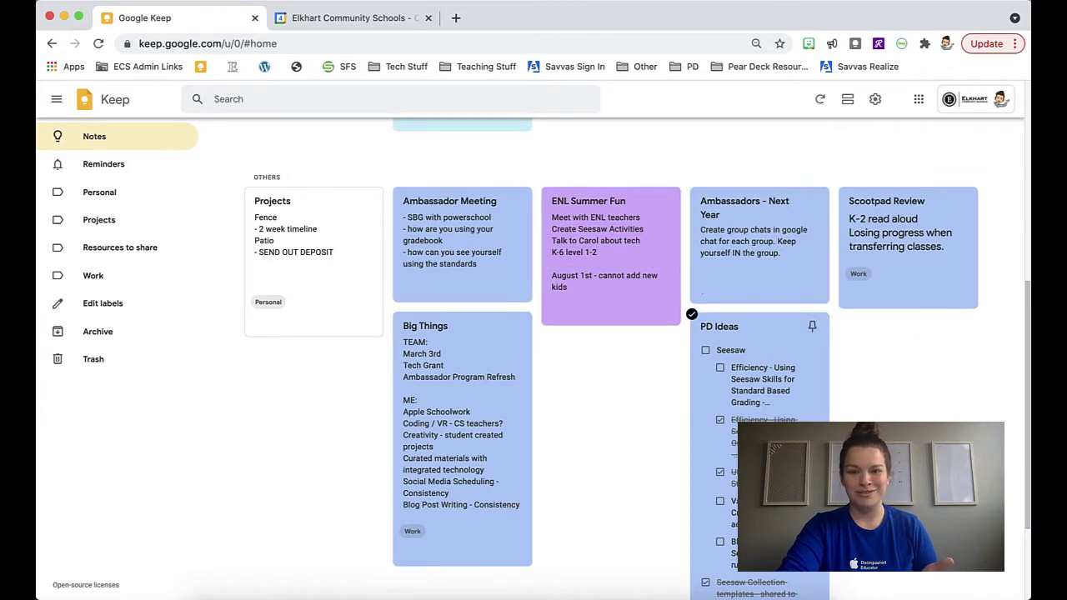
scroll(795, 270, up, 10)
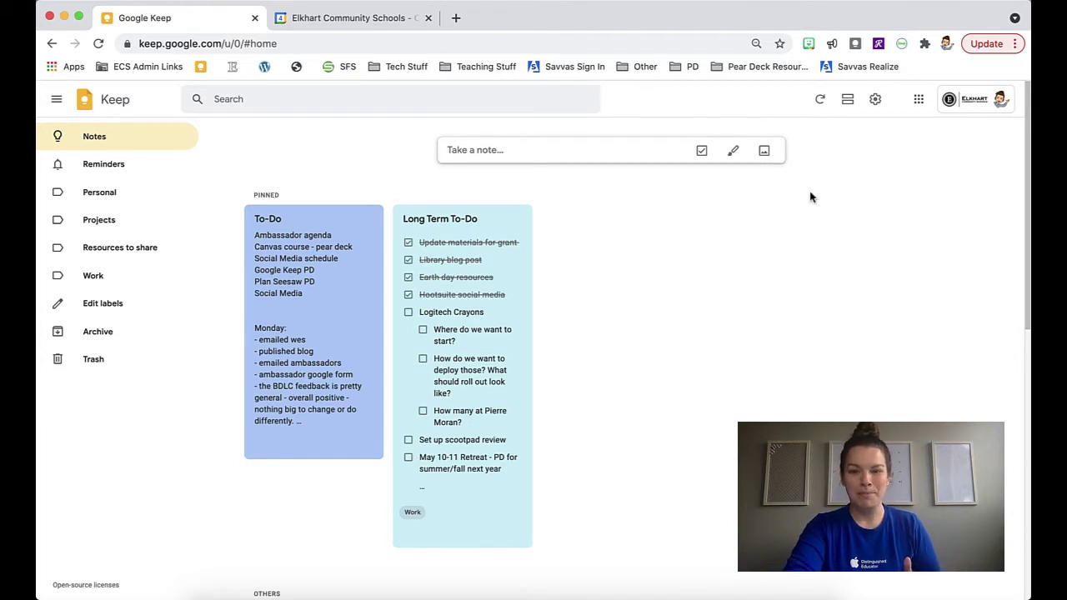
click(493, 150)
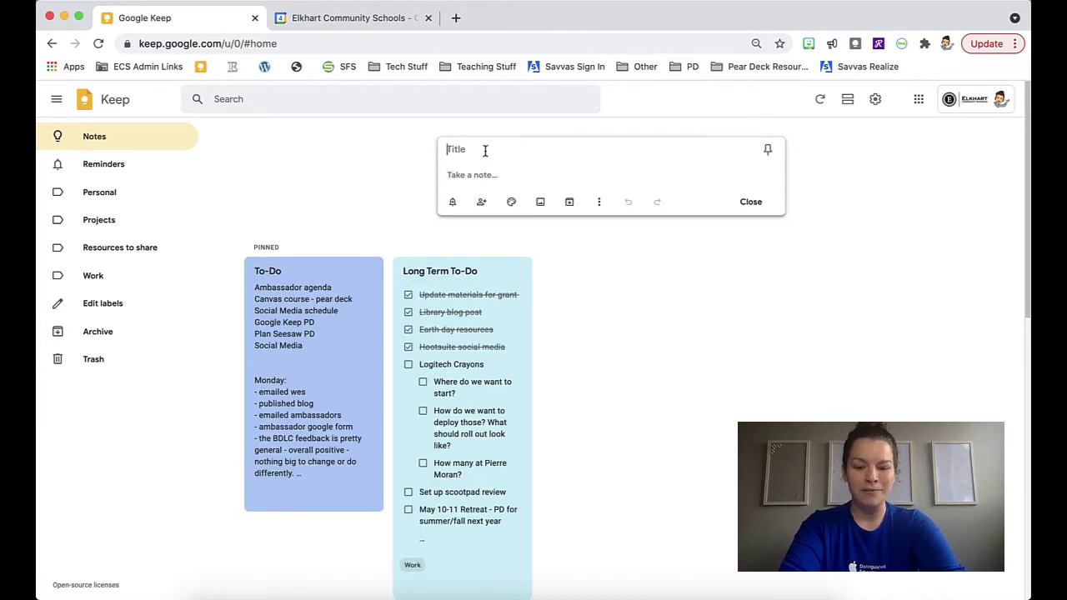
click(486, 151)
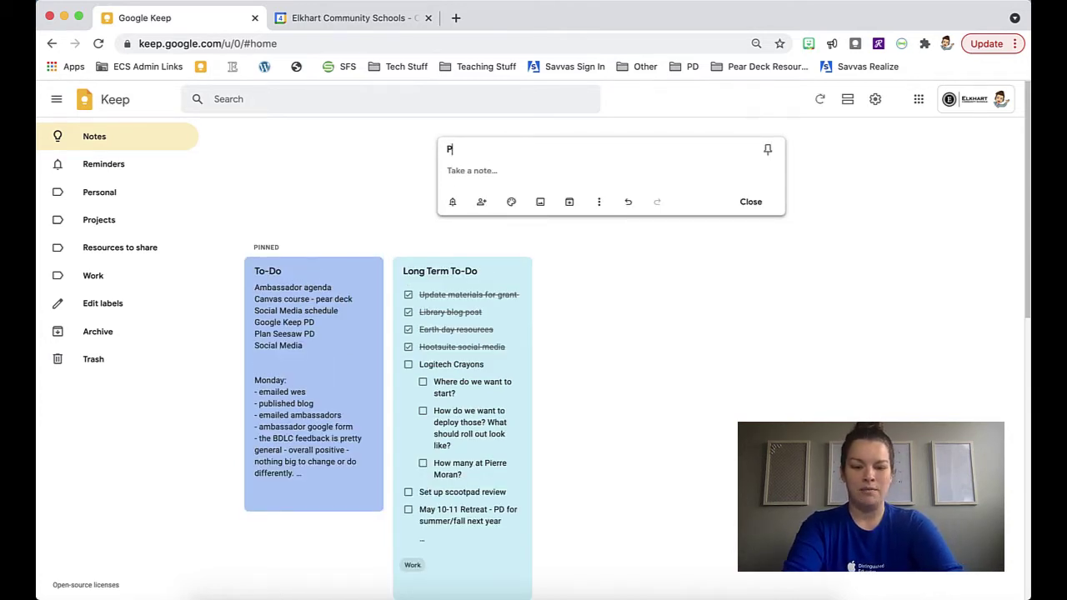
text(Practice Moyr)
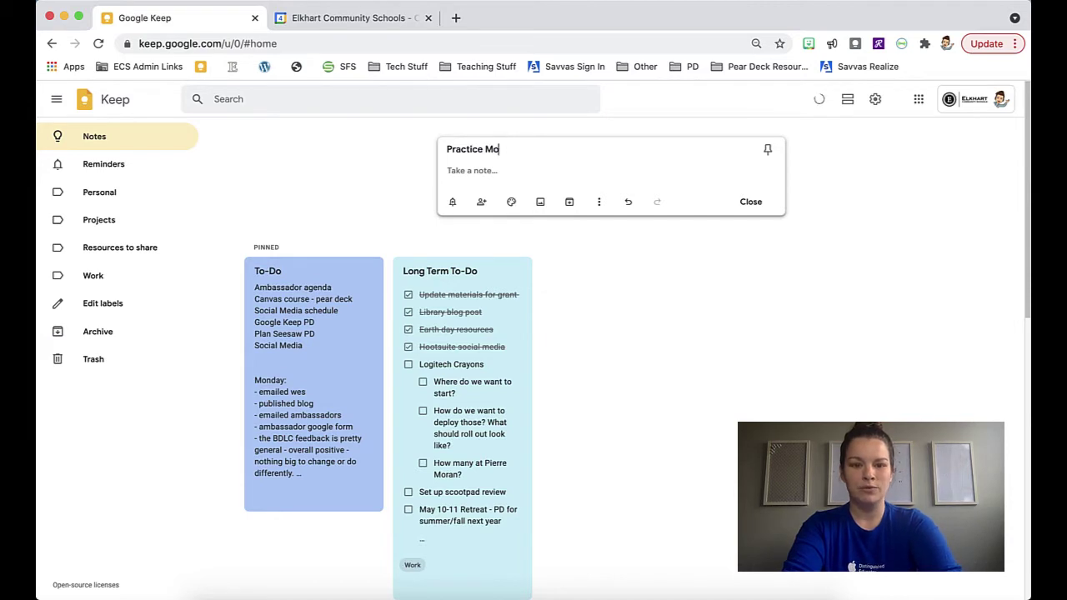
key(BackSpace)
text(Note)
Write the body lines 'Information', '- note 1' and '- note 2', then select them
click(480, 174)
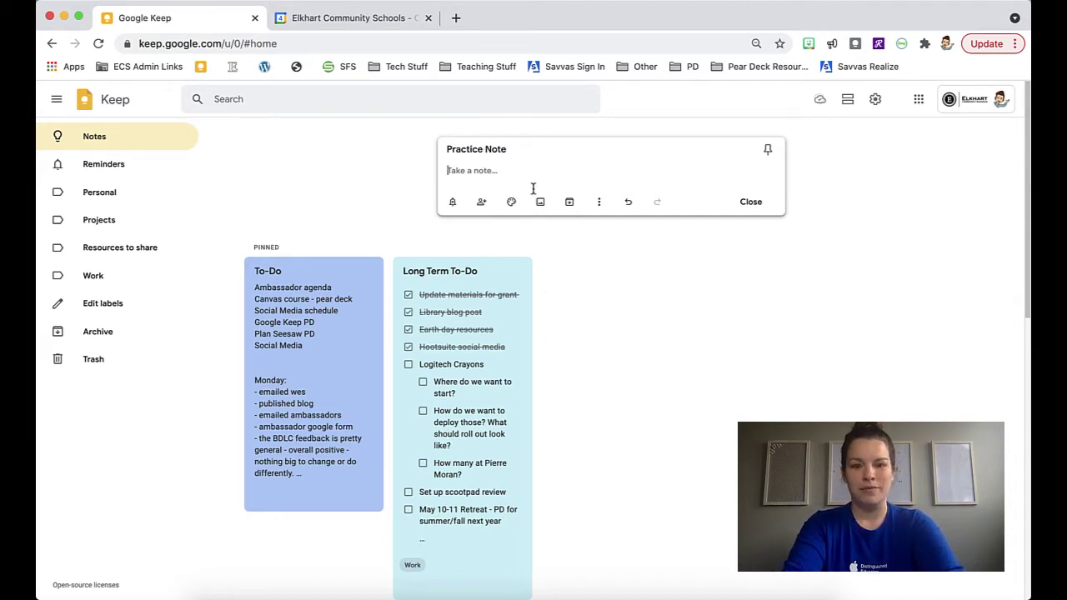
text(Informat)
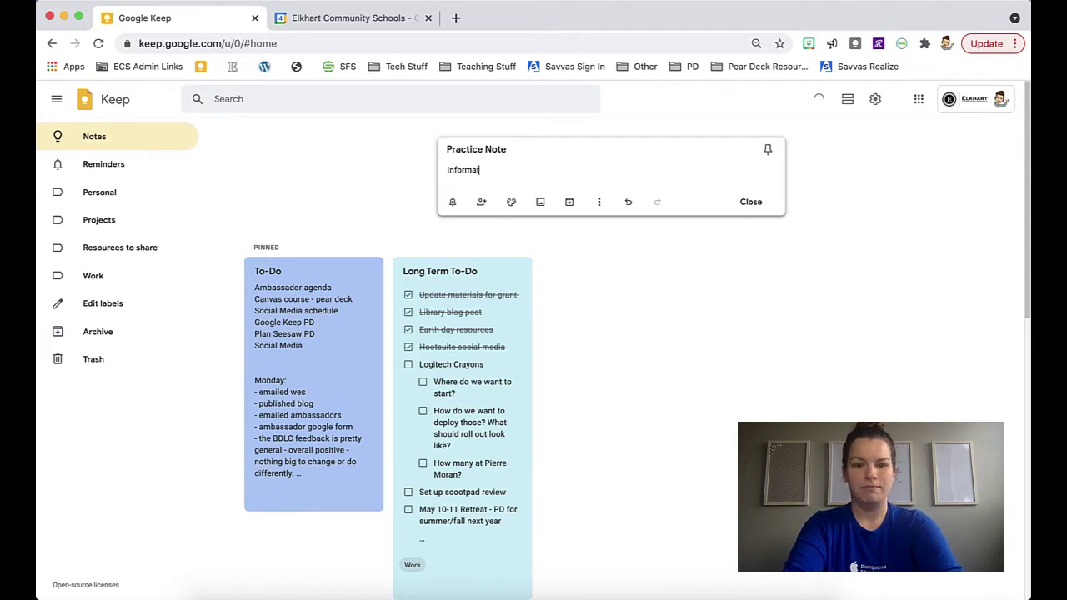
text(ion)
key(Return)
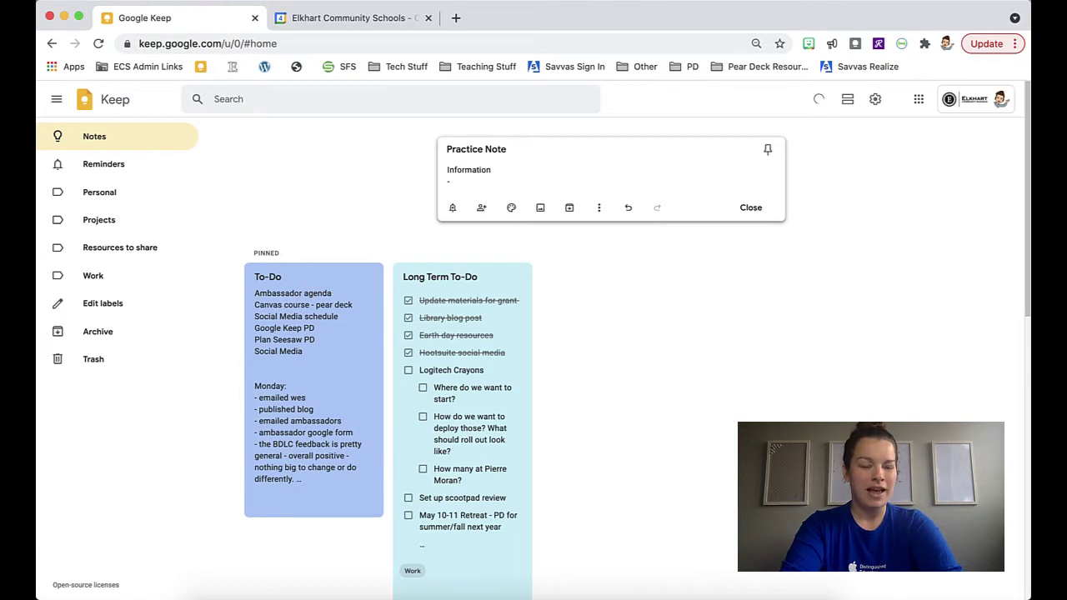
text(- note 1)
key(Return)
text(- n)
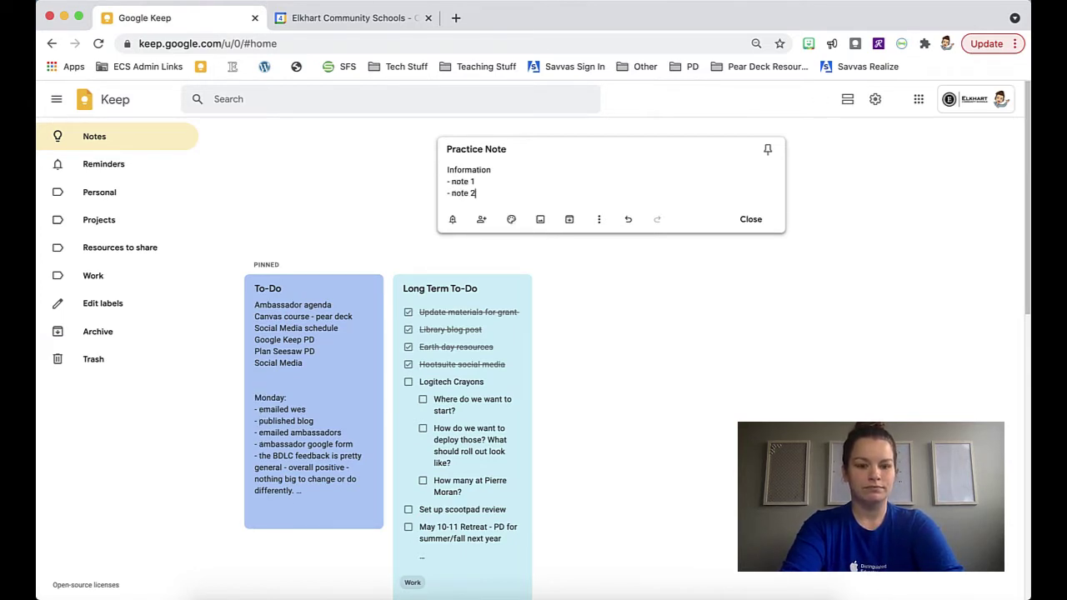
text(ote 2)
key(Return)
key(BackSpace)
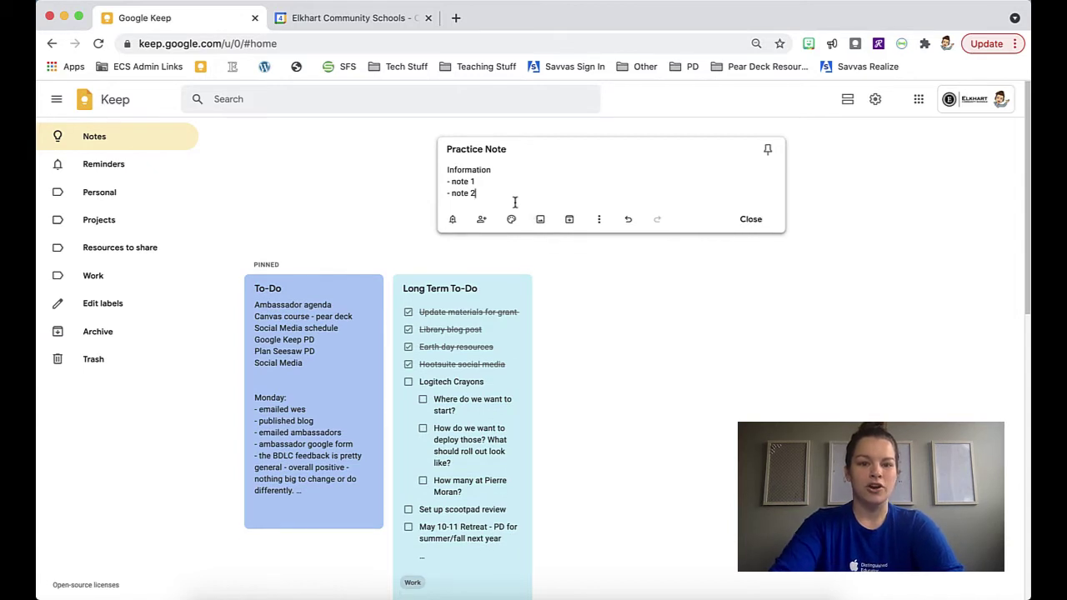
drag(510, 198, 429, 173)
Turn the note into checkboxes and strip the leading dashes from note 1 and note 2
click(599, 219)
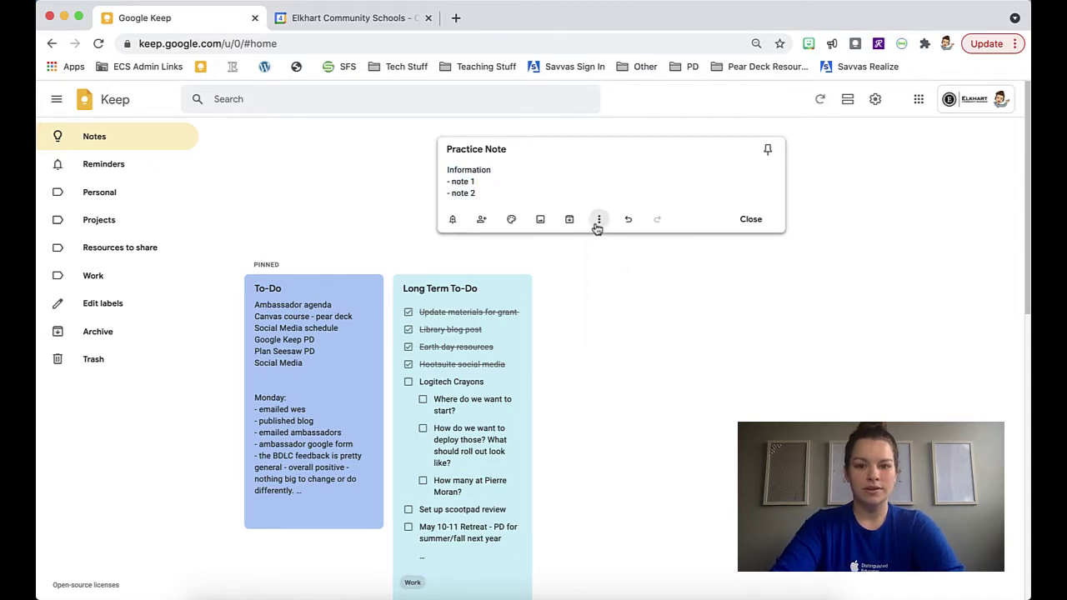
click(642, 312)
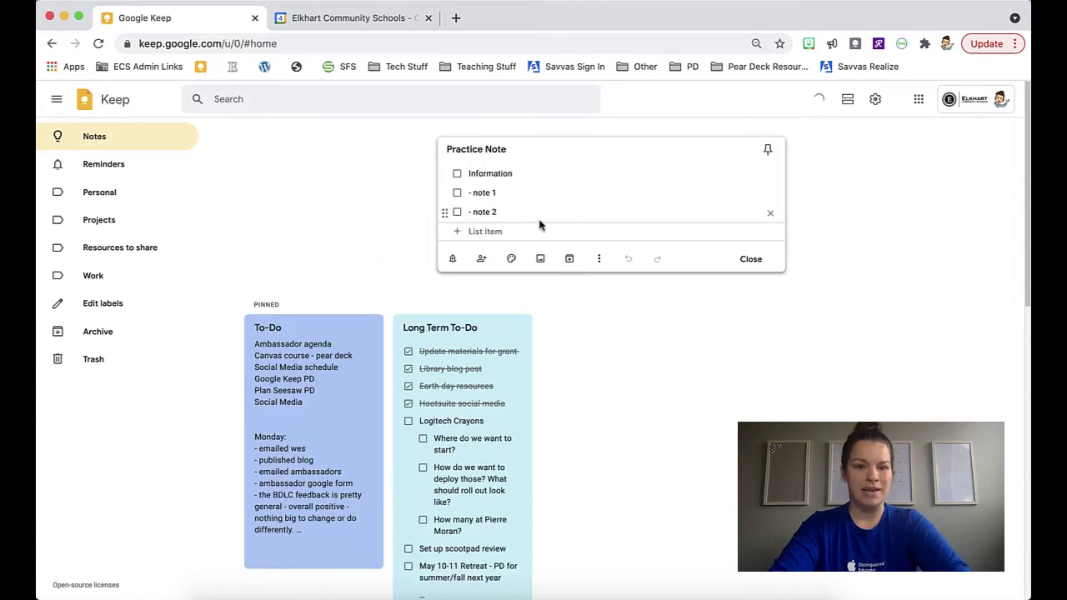
click(478, 192)
key(BackSpace)
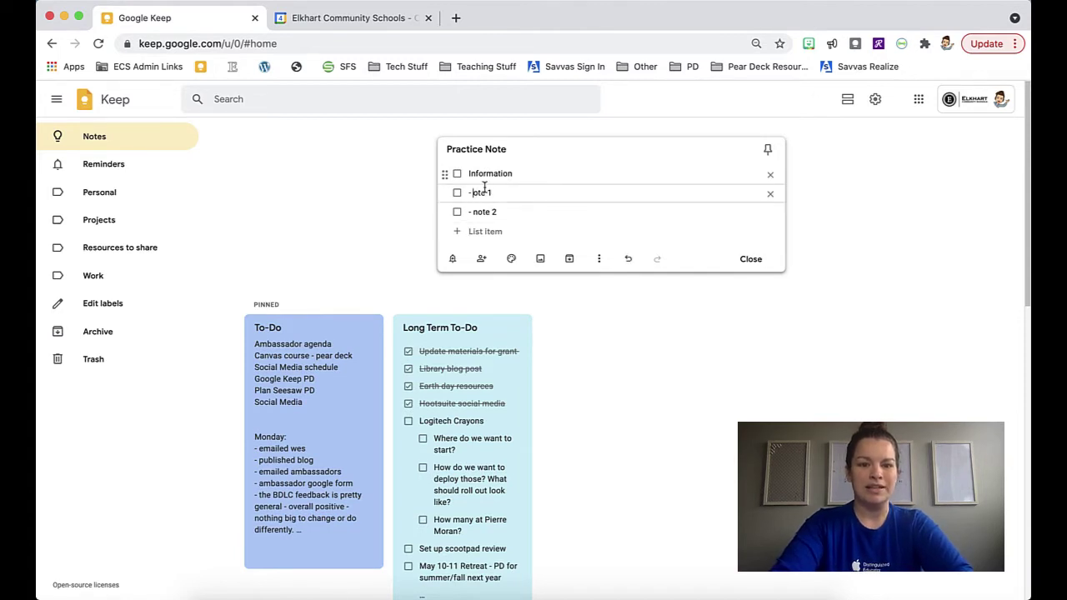
text(n)
key(Delete)
click(468, 212)
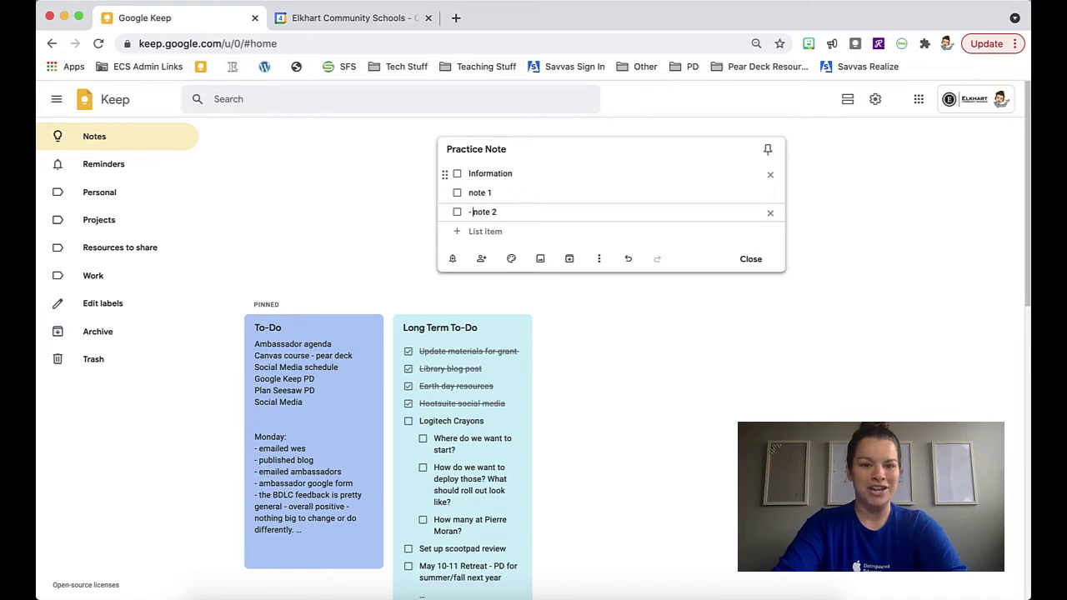
key(Delete)
key(Delete)
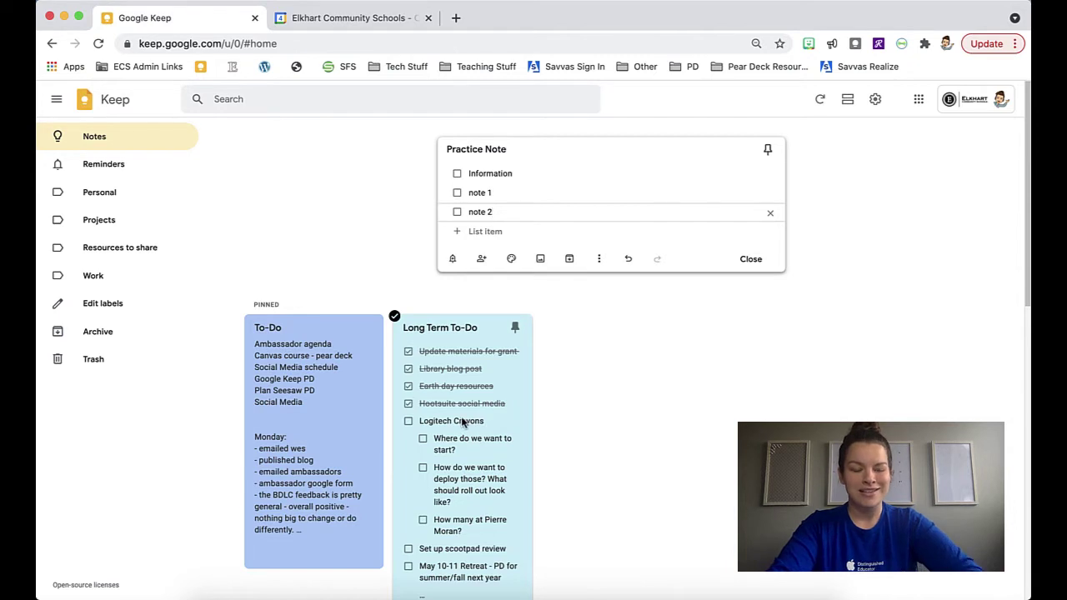
scroll(462, 423, down, 3)
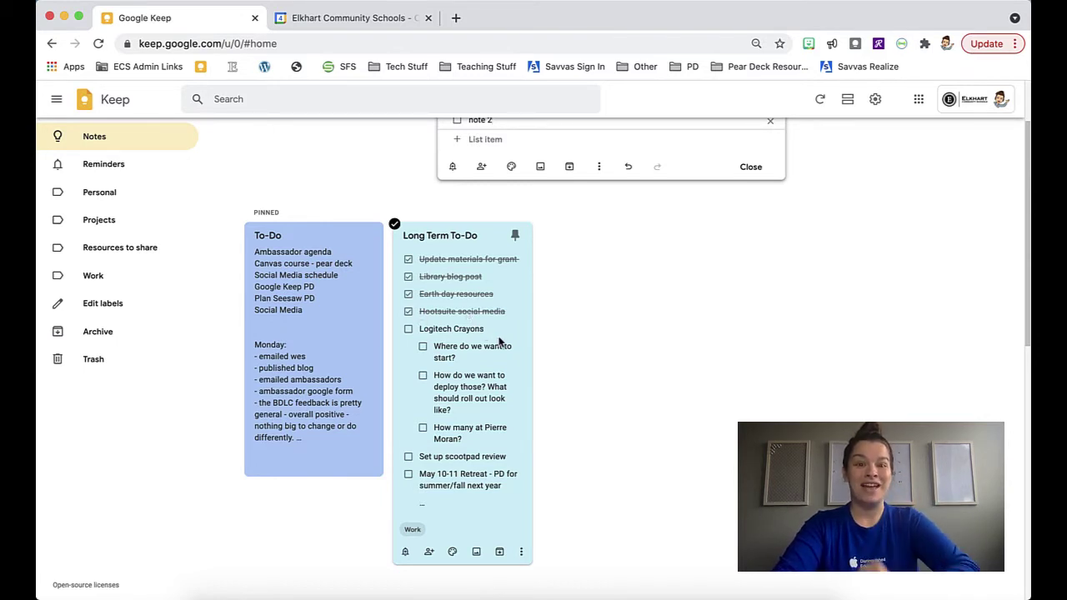
scroll(497, 342, up, 3)
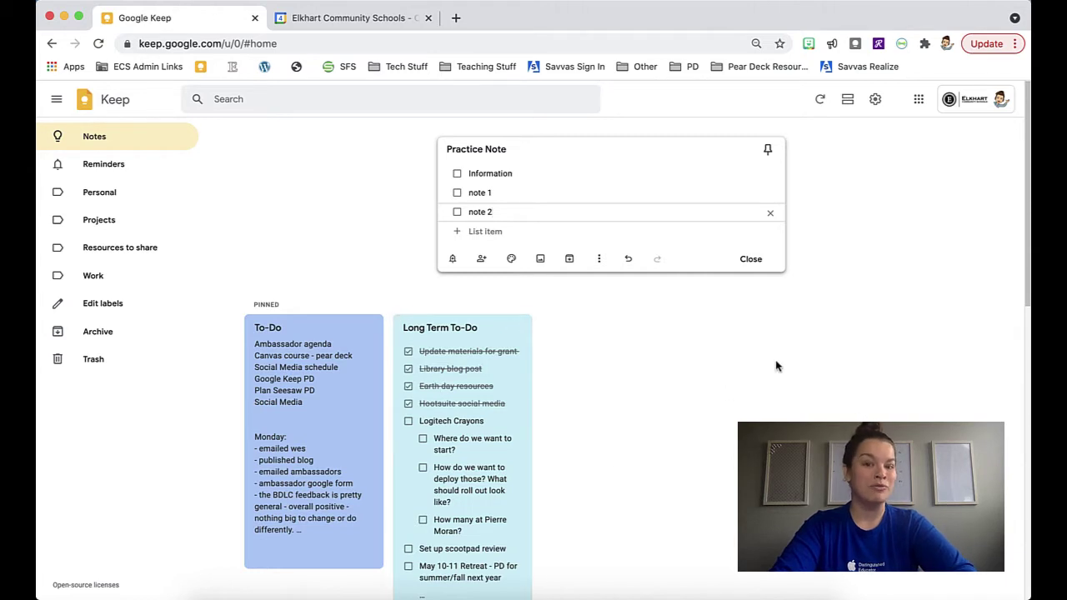
click(877, 104)
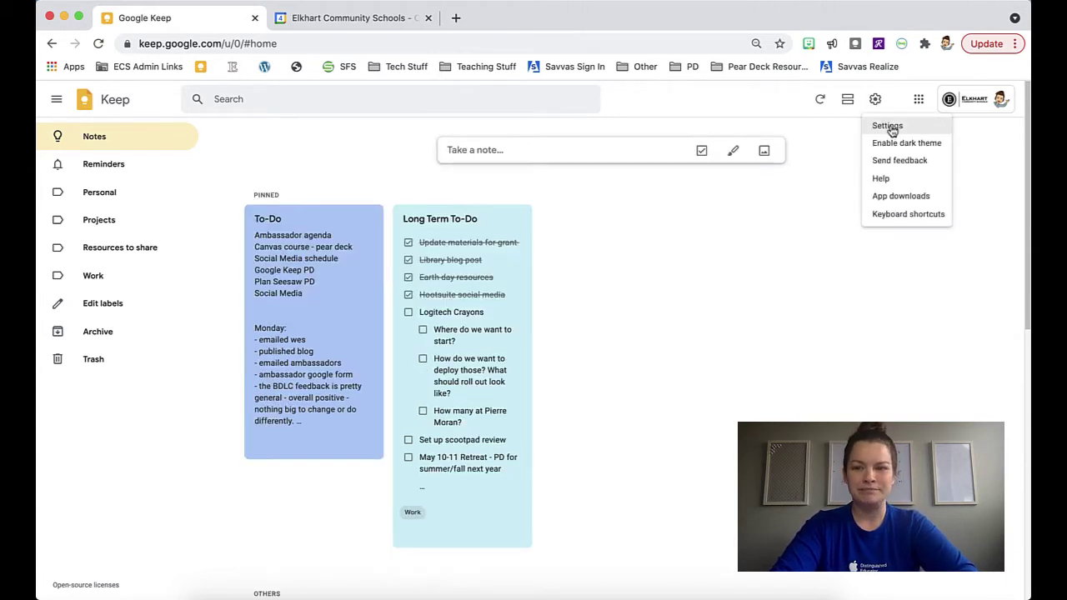
click(888, 127)
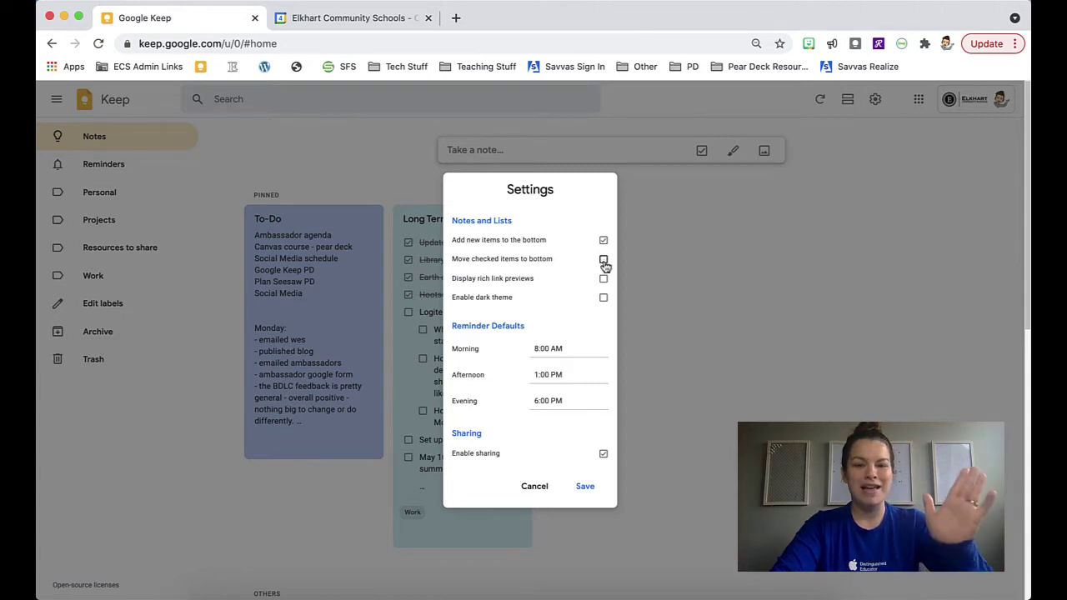
click(604, 261)
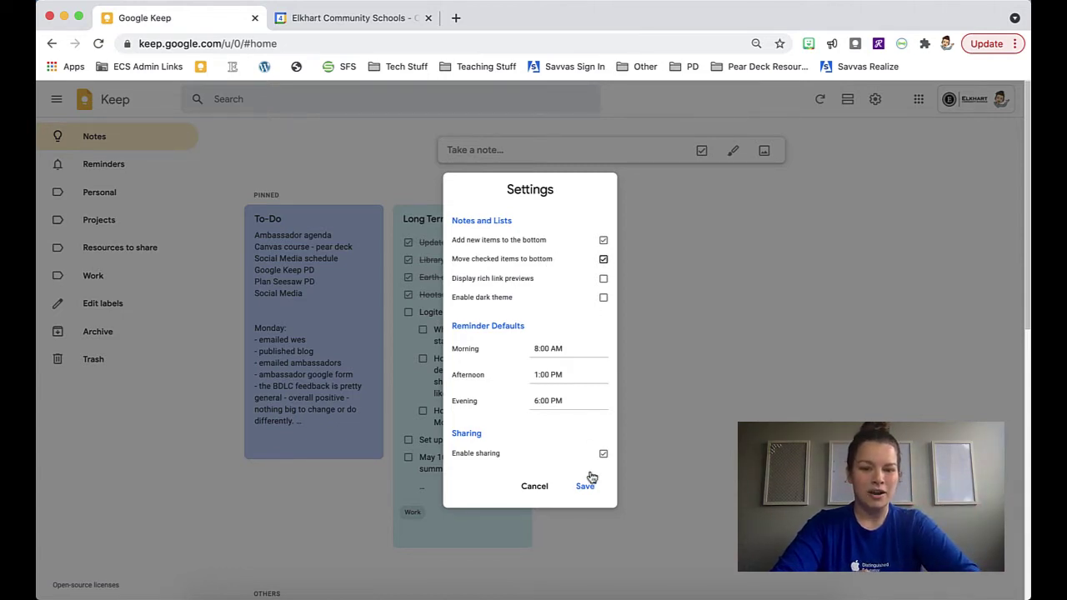
click(584, 486)
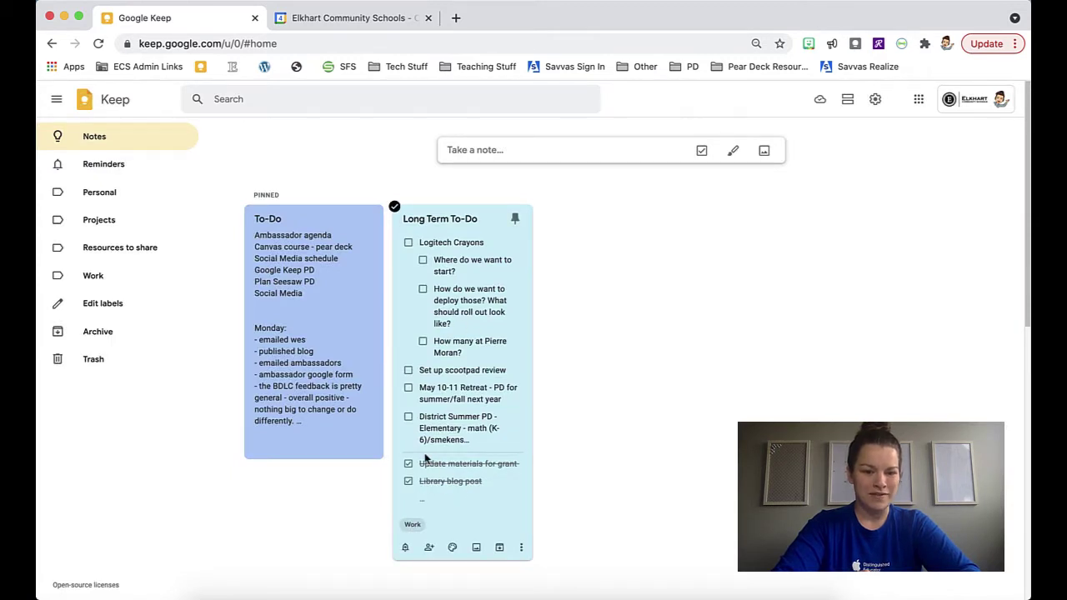
click(422, 505)
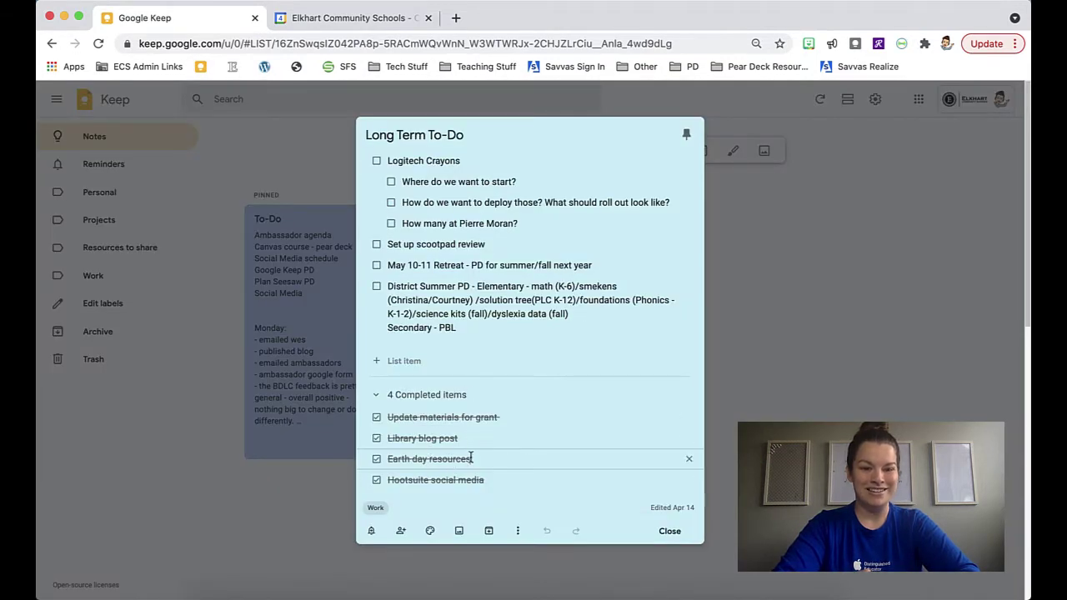
click(380, 397)
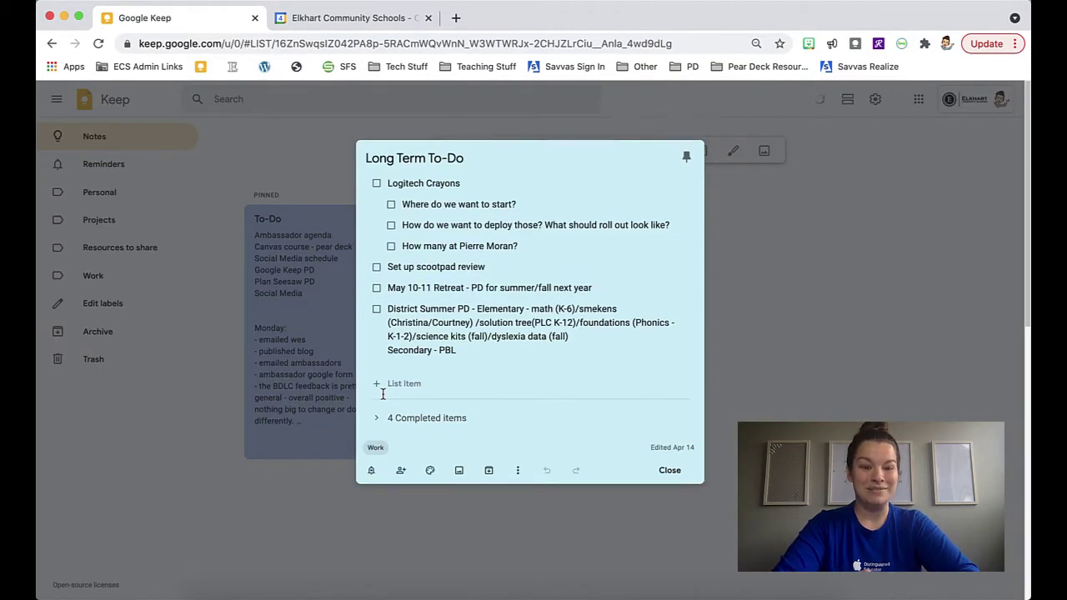
click(772, 316)
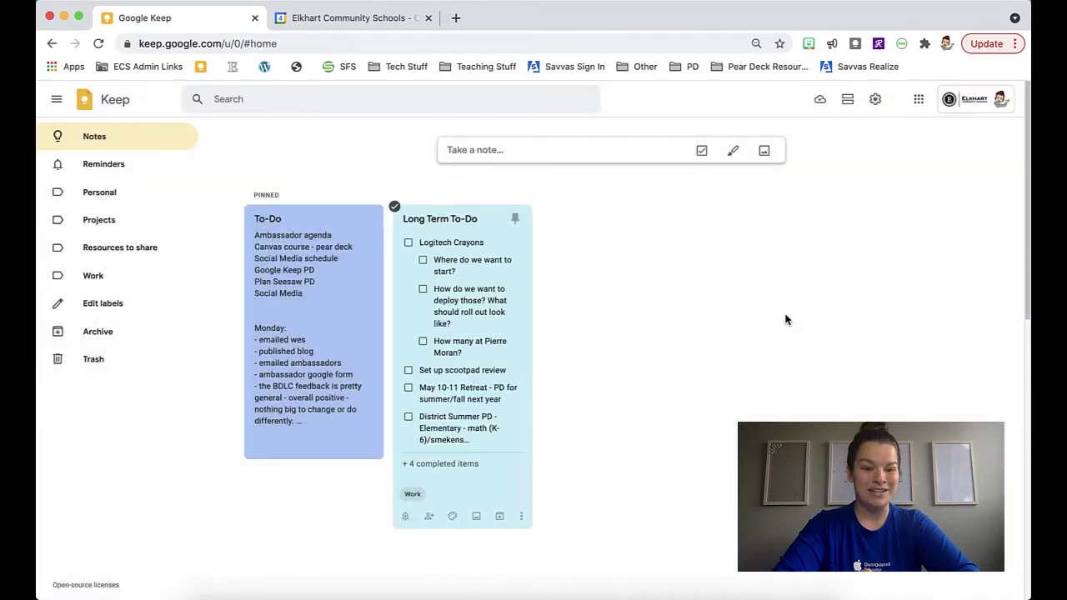
click(887, 106)
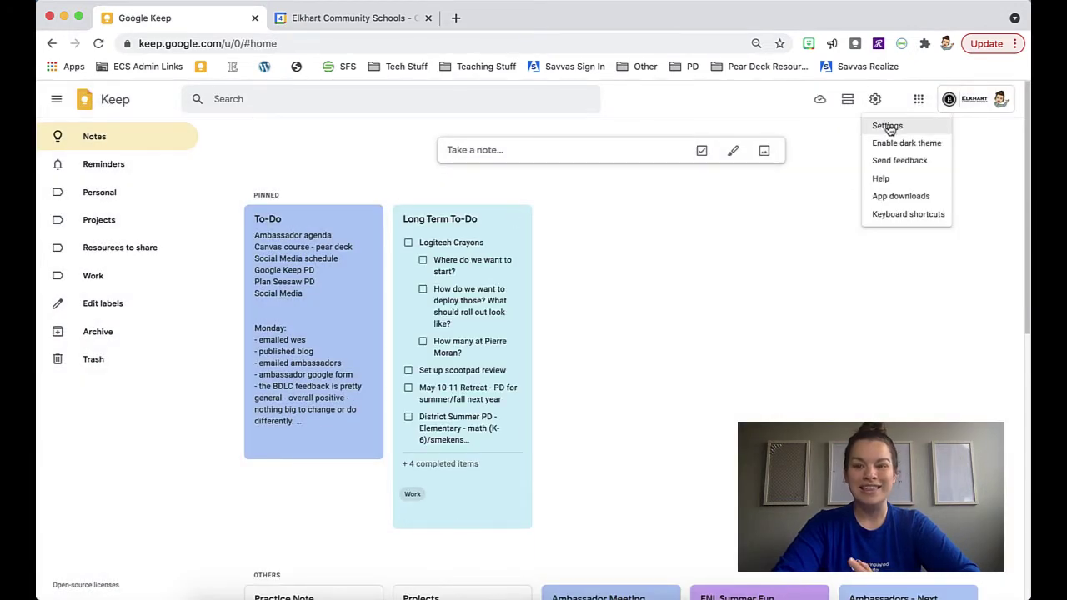
click(890, 127)
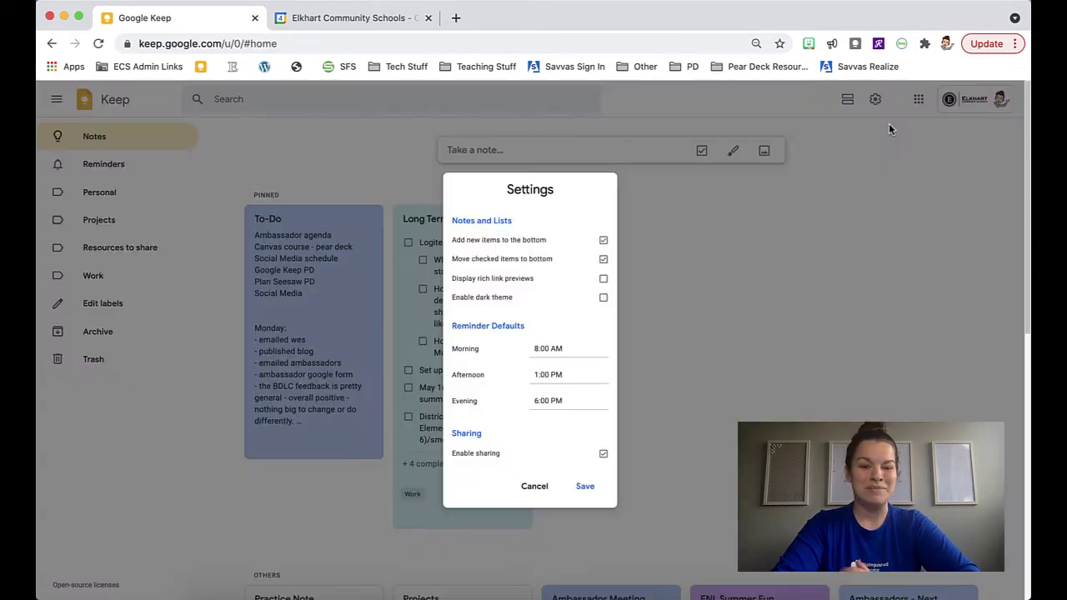
click(603, 261)
click(586, 488)
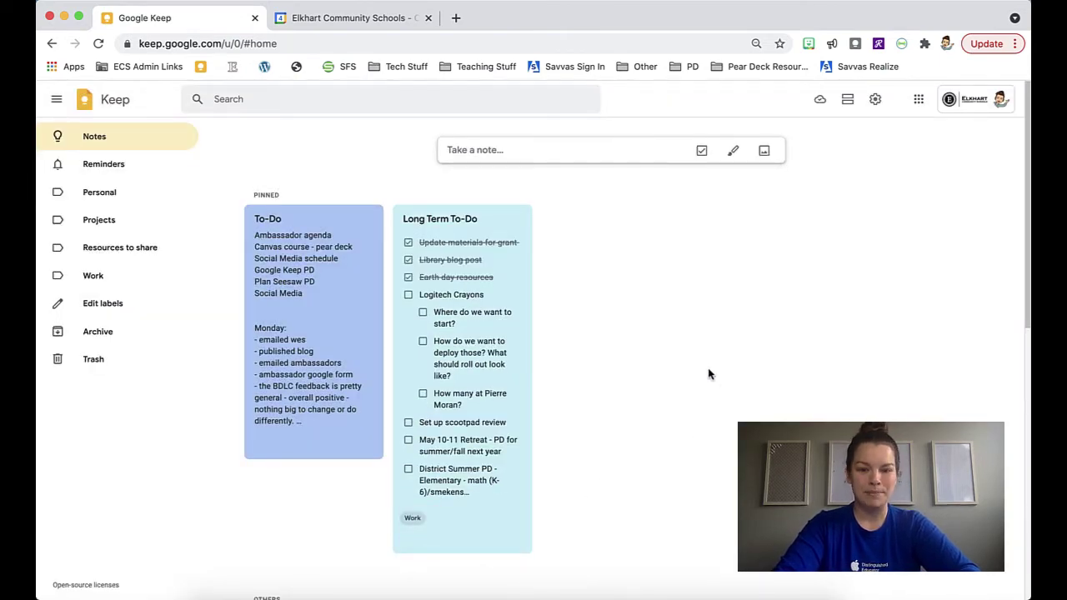
scroll(708, 375, down, 4)
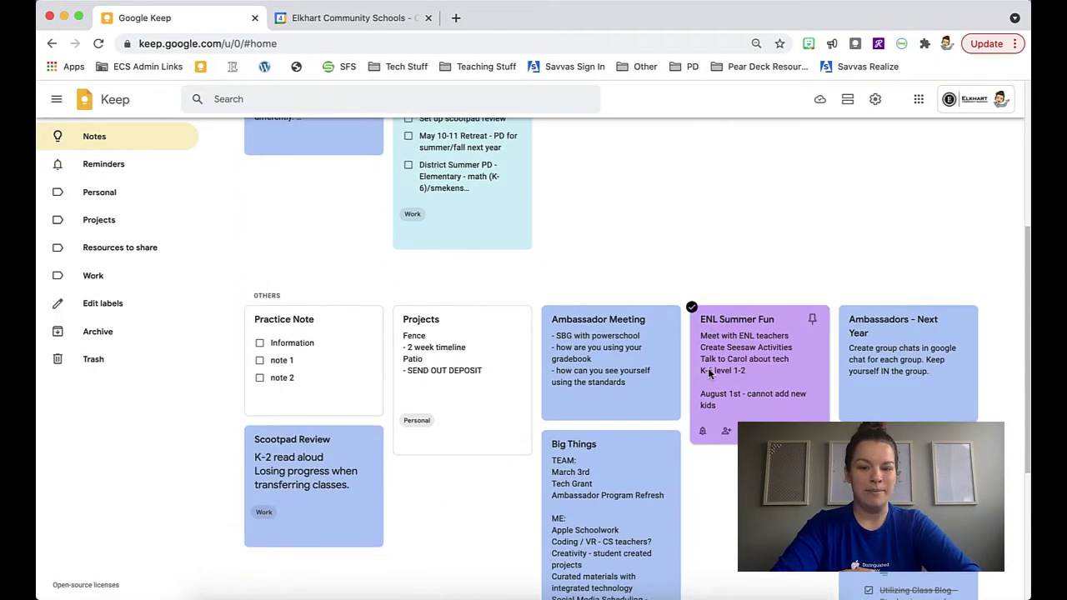
scroll(707, 374, down, 4)
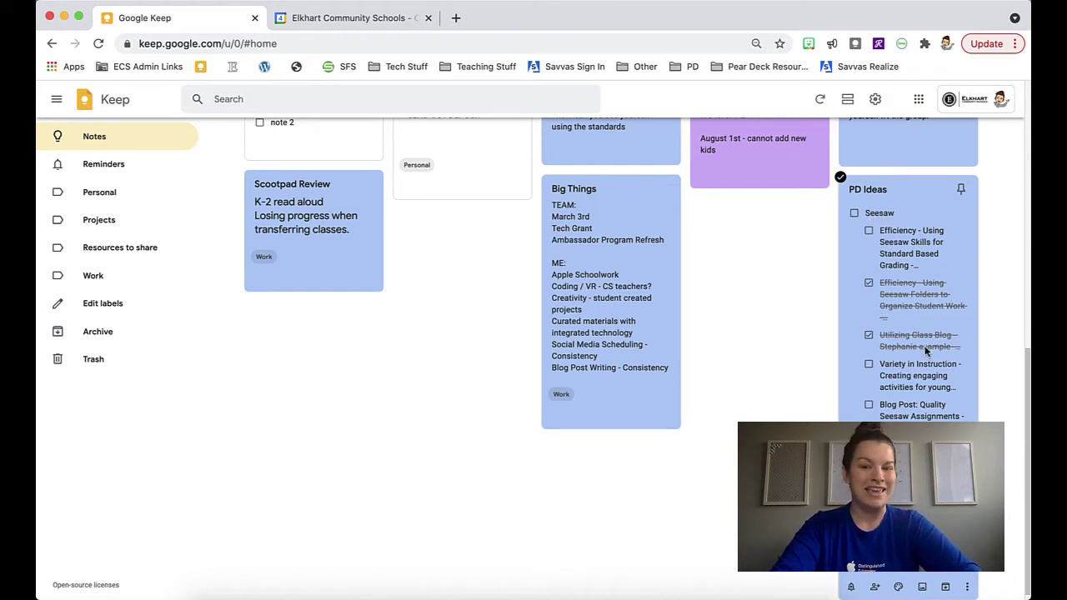
scroll(927, 350, up, 10)
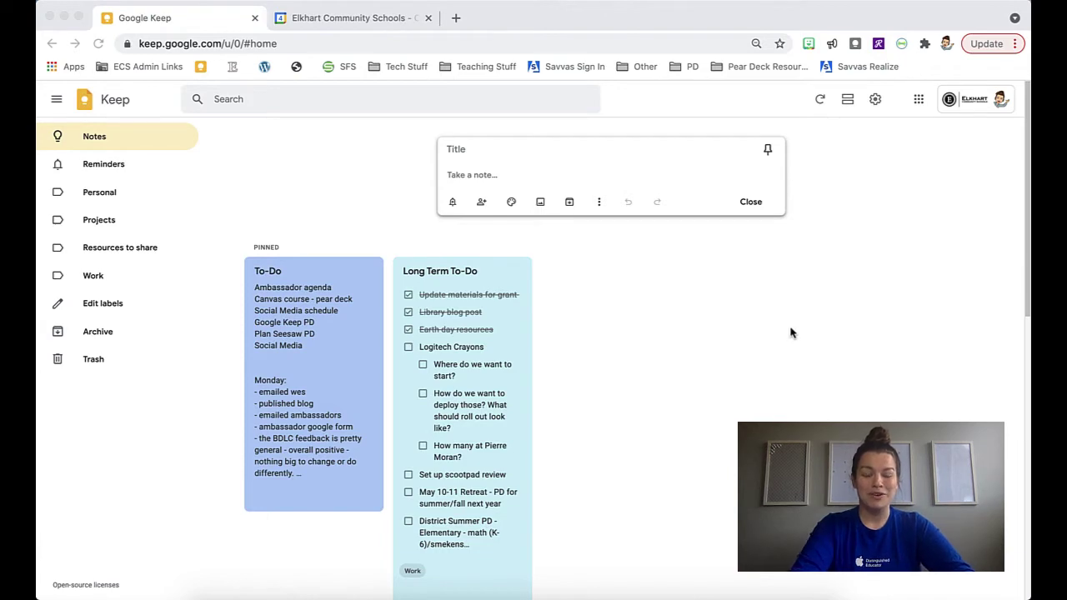
scroll(534, 350, down, 6)
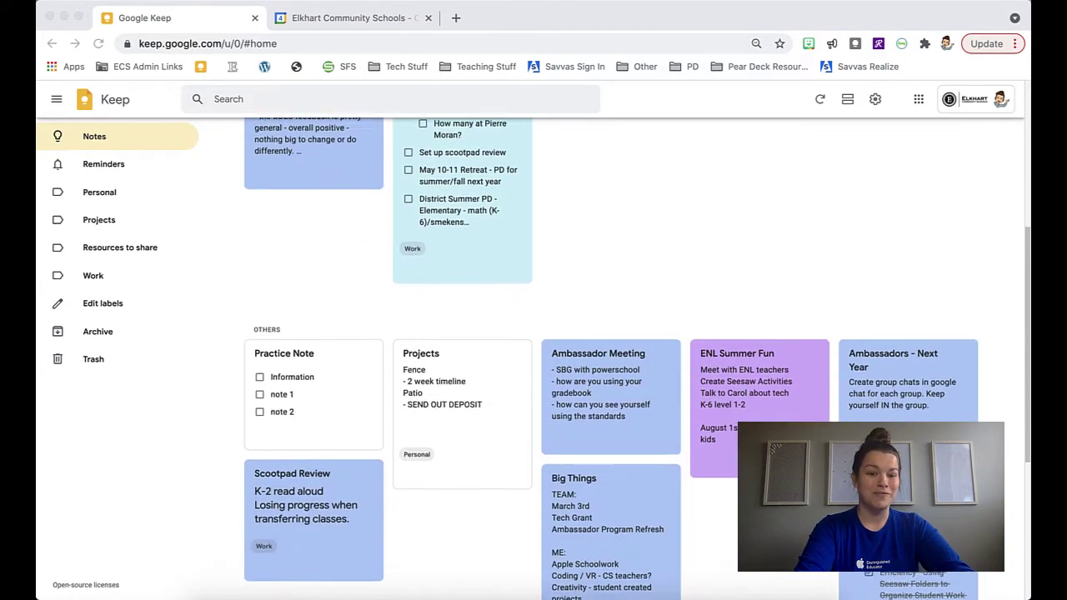
scroll(534, 350, down, 1)
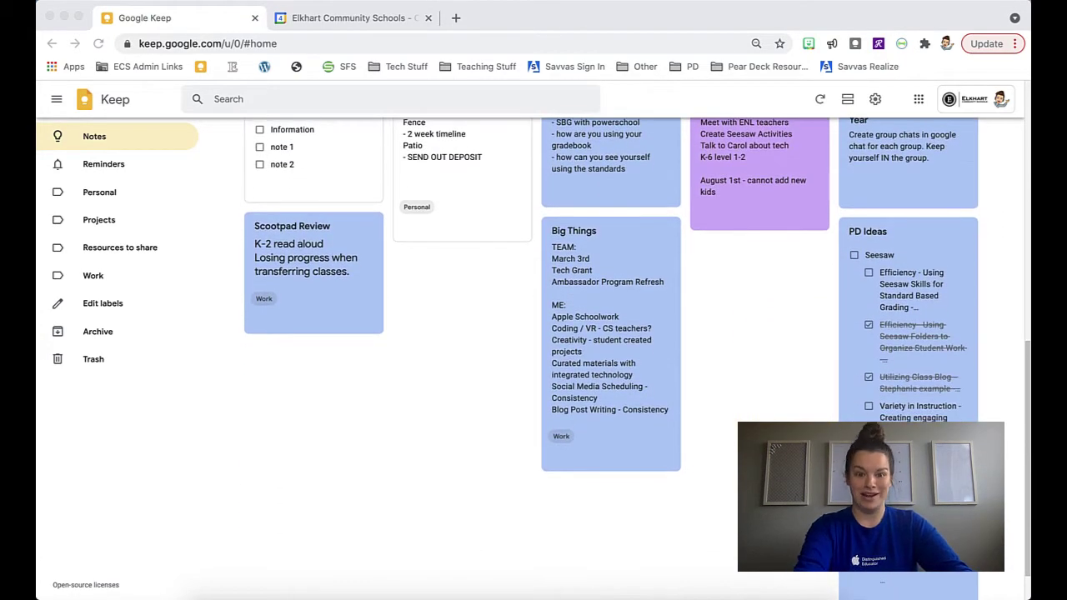
scroll(533, 350, up, 8)
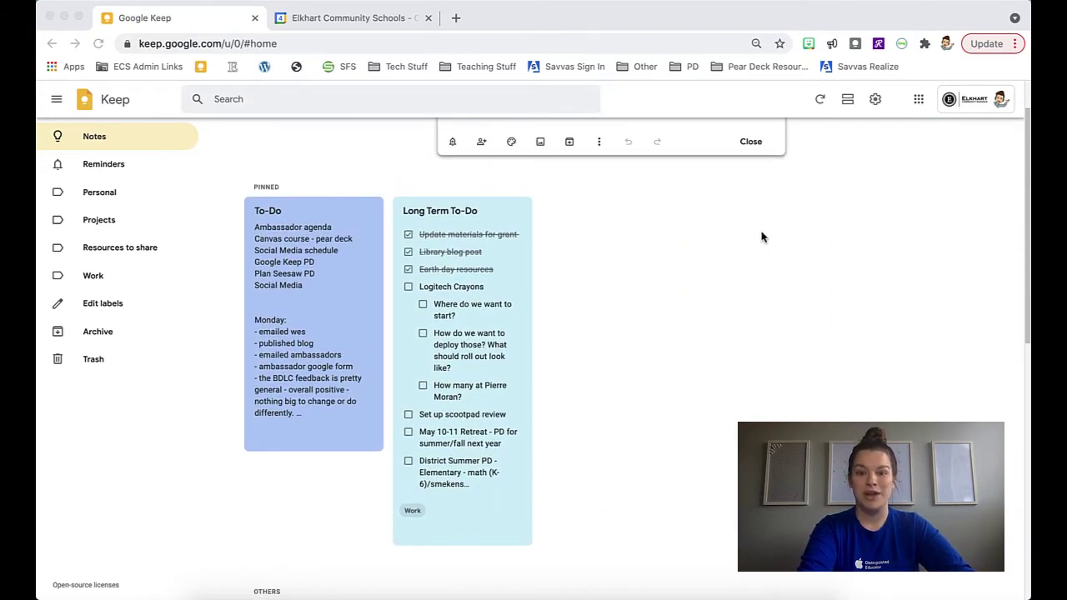
scroll(750, 402, down, 8)
scroll(751, 402, up, 8)
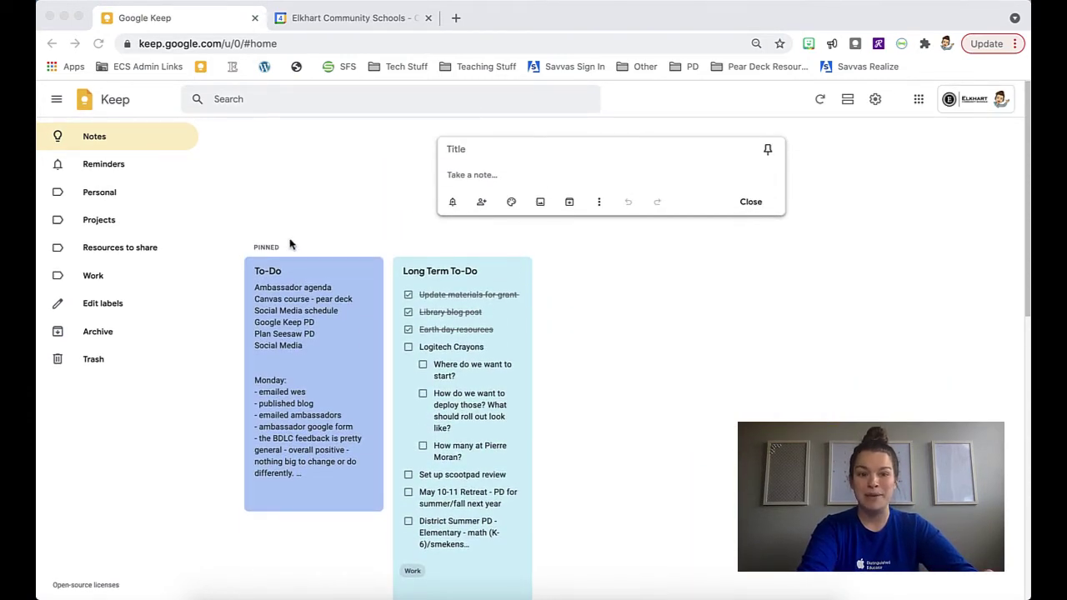
scroll(701, 415, down, 1)
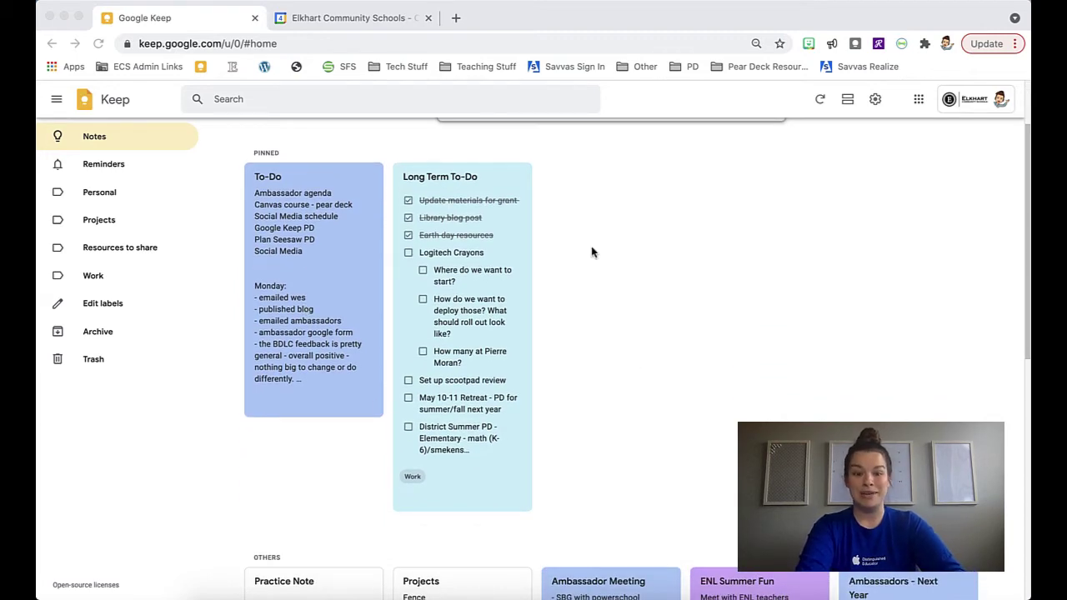
scroll(624, 429, down, 2)
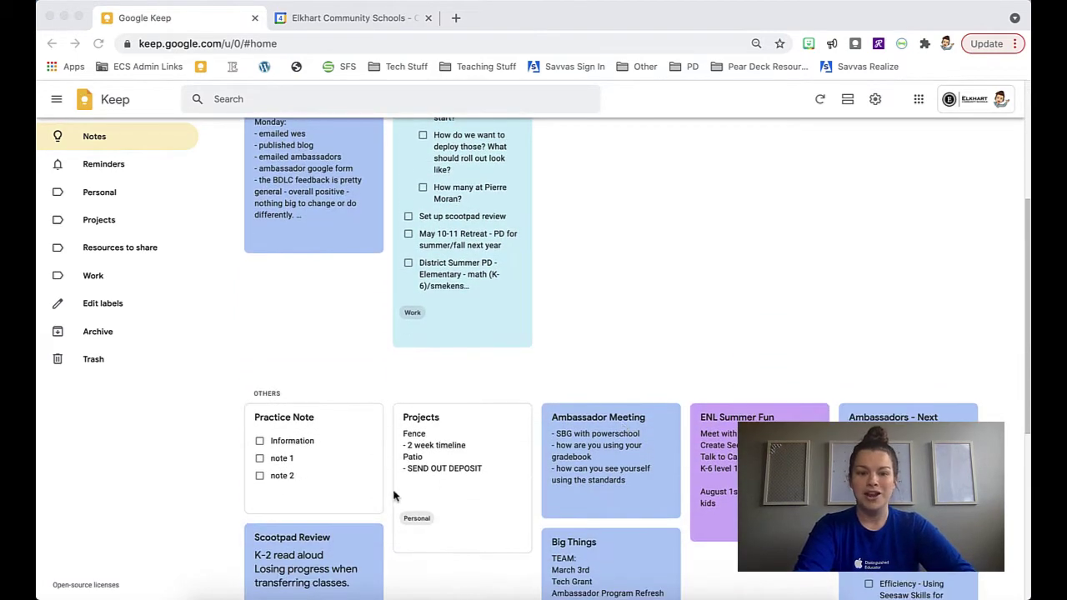
click(353, 502)
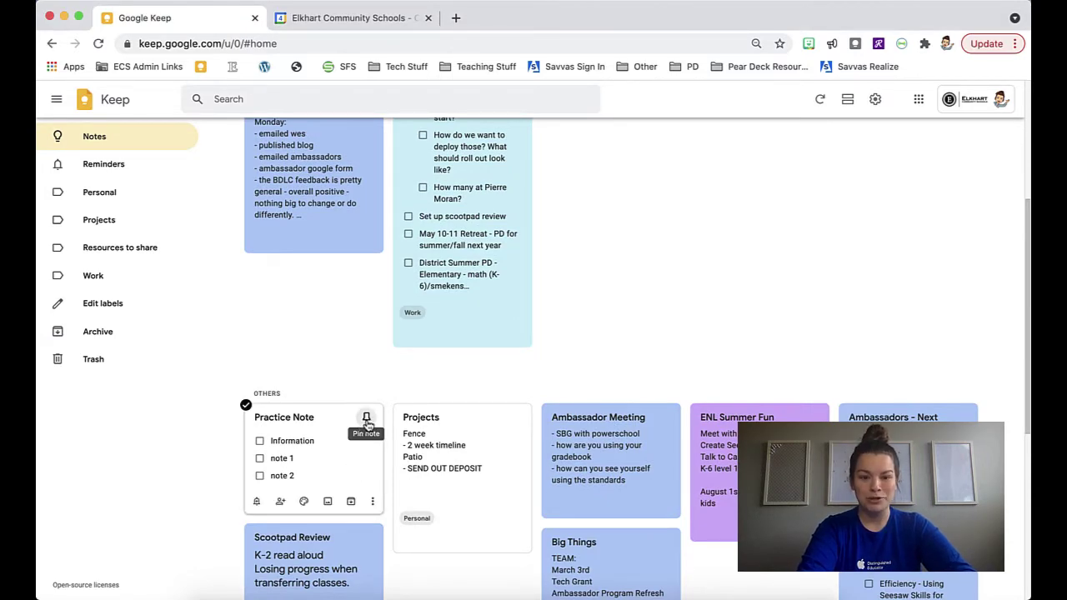
click(365, 429)
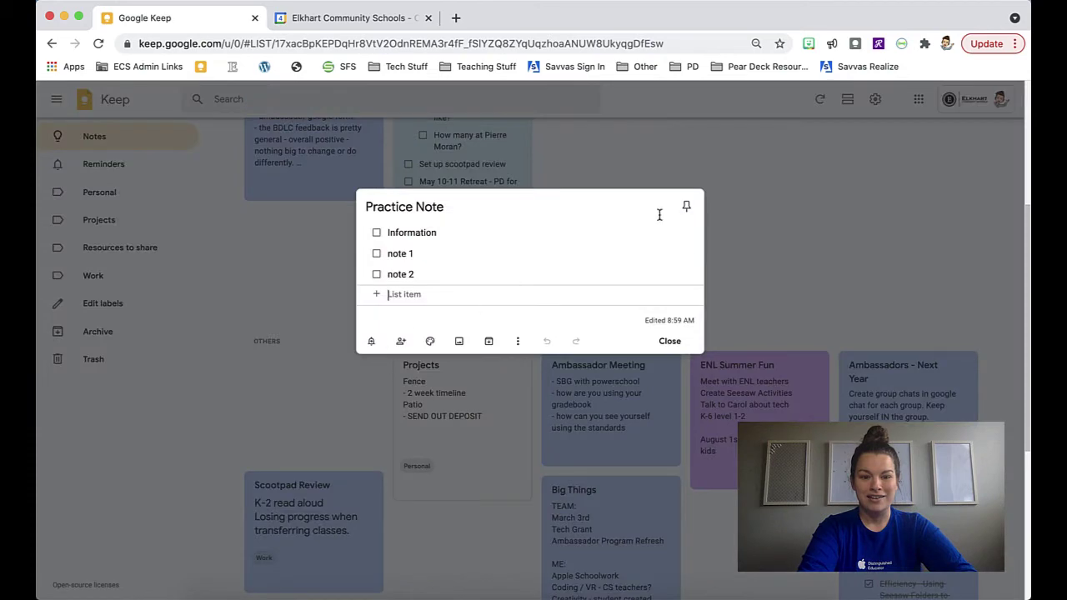
click(687, 207)
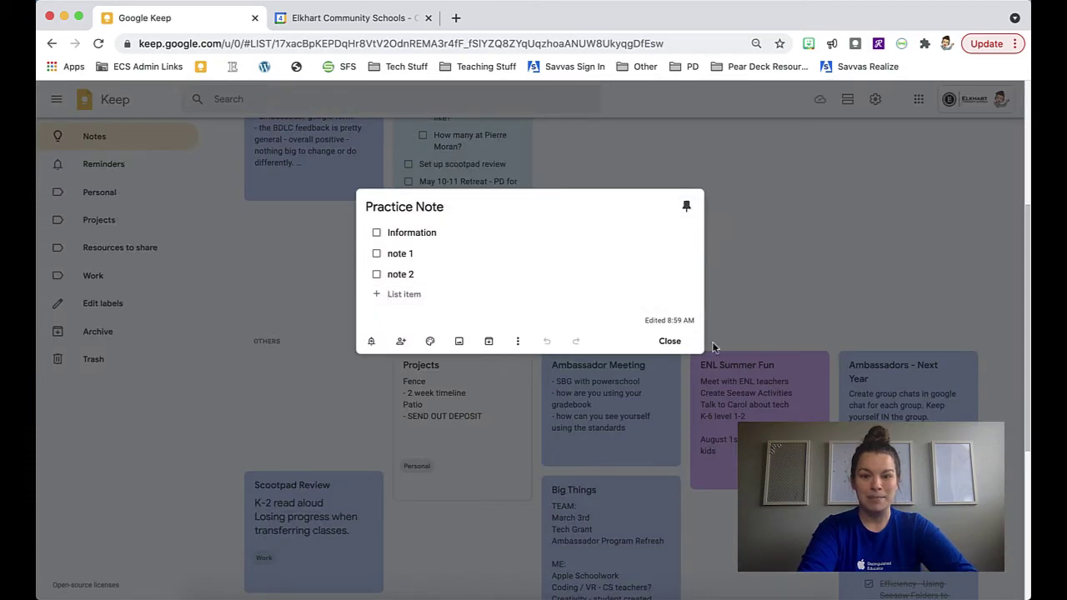
click(680, 343)
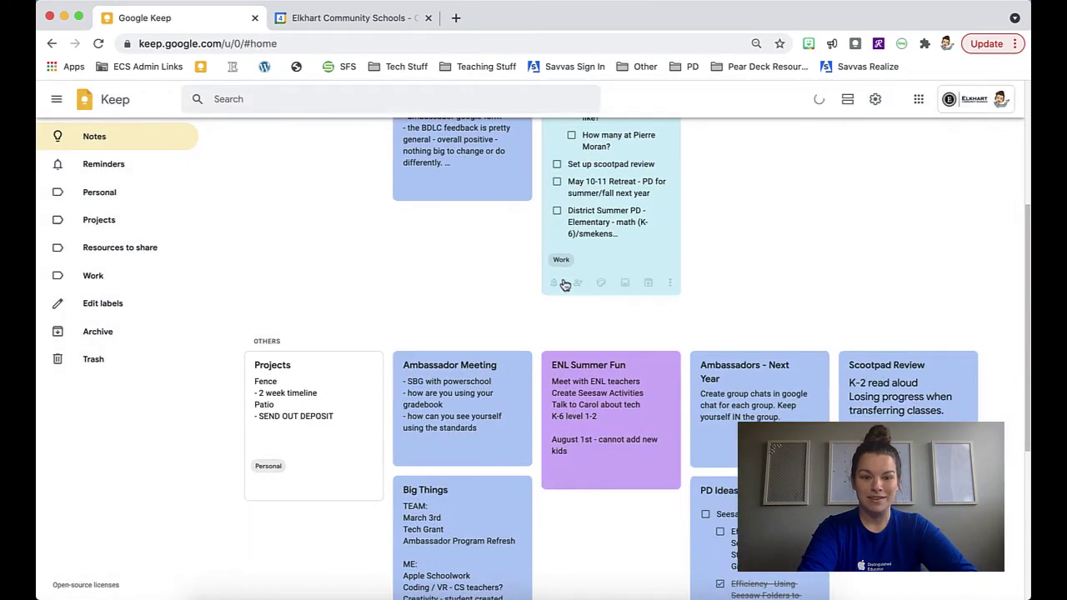
scroll(685, 286, up, 5)
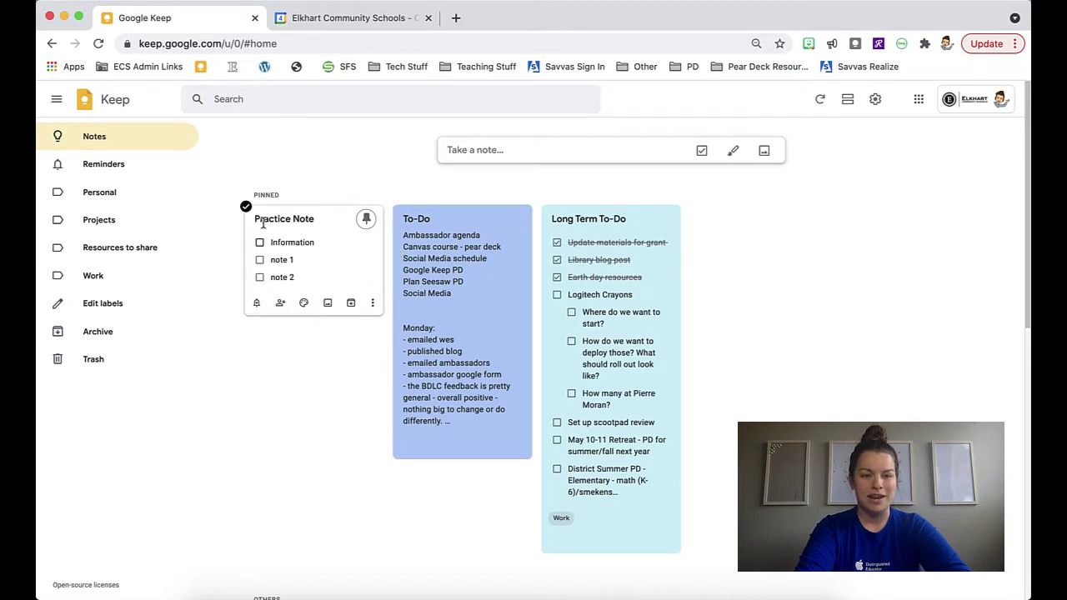
click(366, 219)
scroll(541, 471, down, 3)
scroll(540, 470, down, 2)
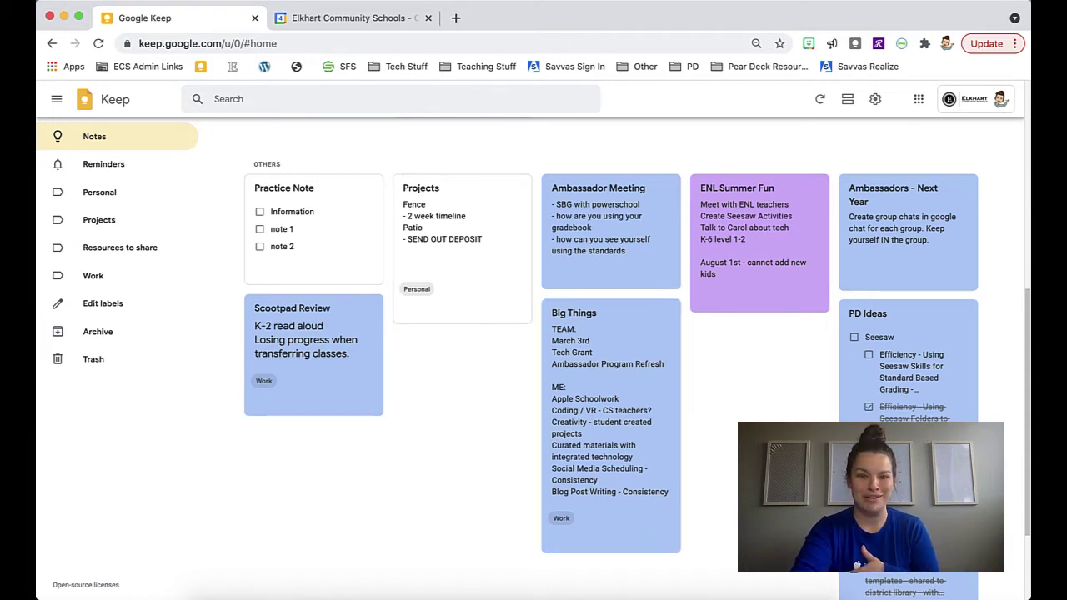
scroll(759, 350, up, 3)
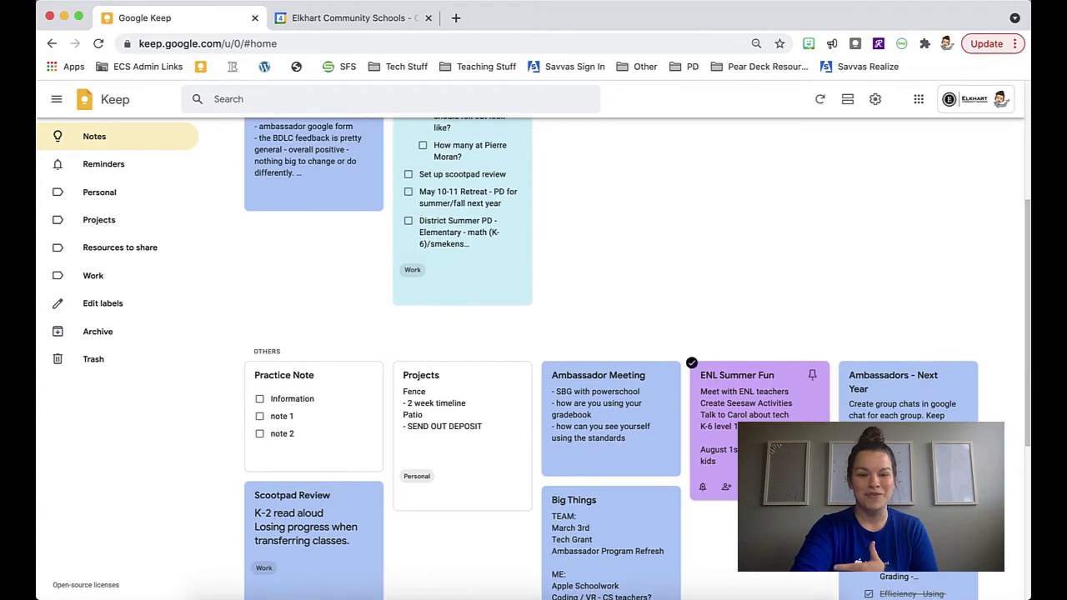
scroll(759, 350, down, 2)
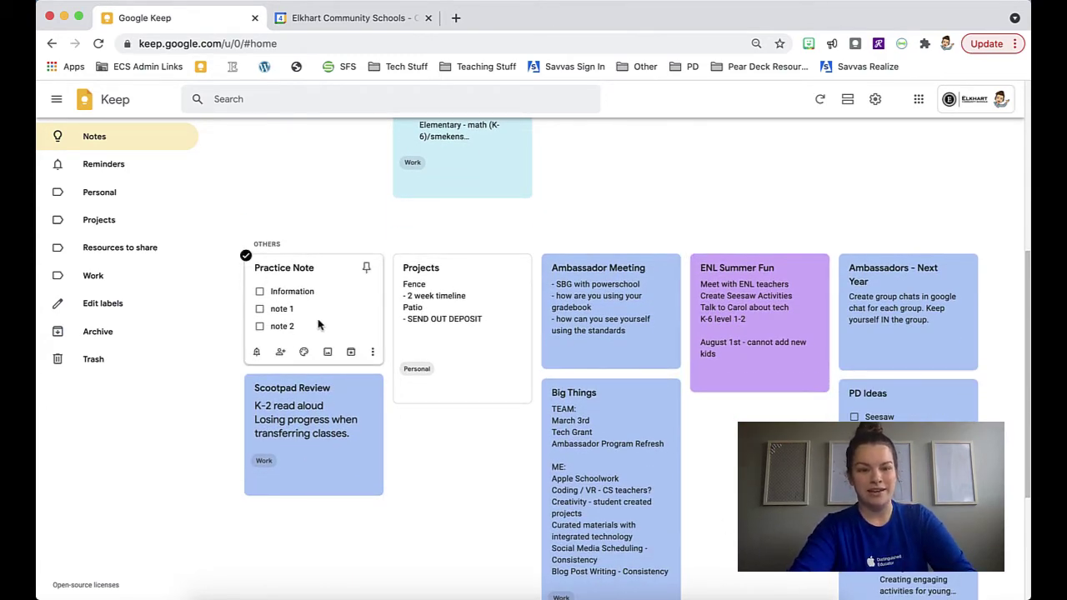
Set the Practice Note's background colour to Purple
mouse_move(304, 354)
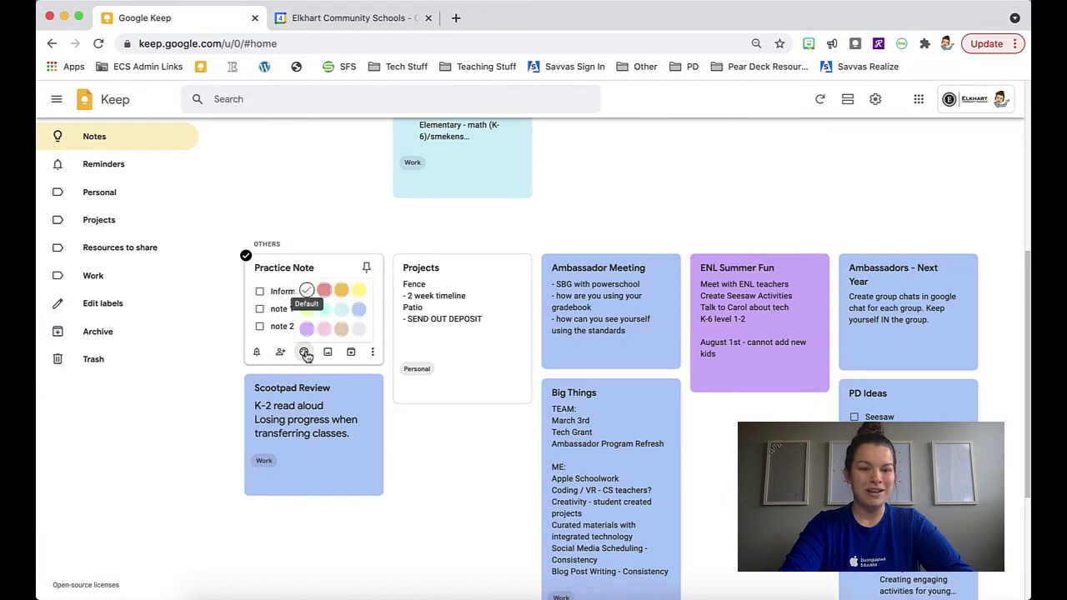
click(307, 329)
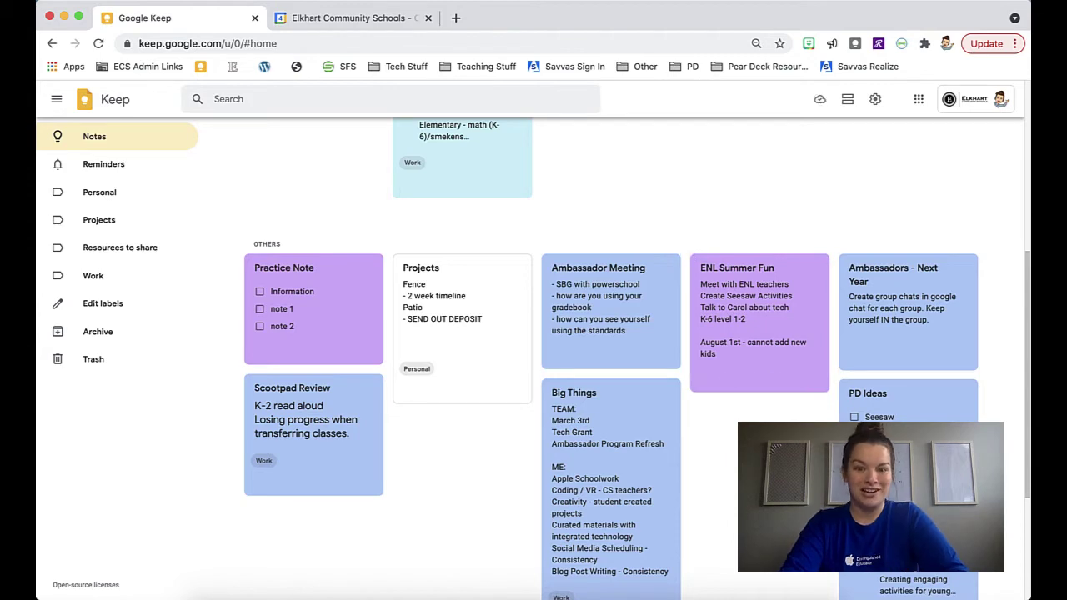
scroll(634, 359, up, 8)
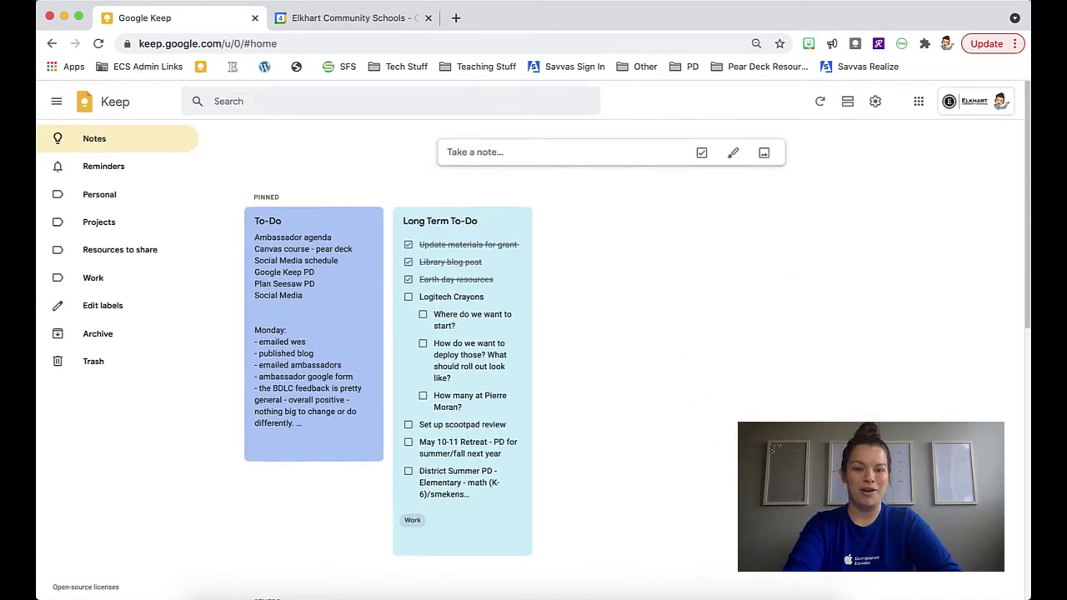
scroll(754, 333, down, 5)
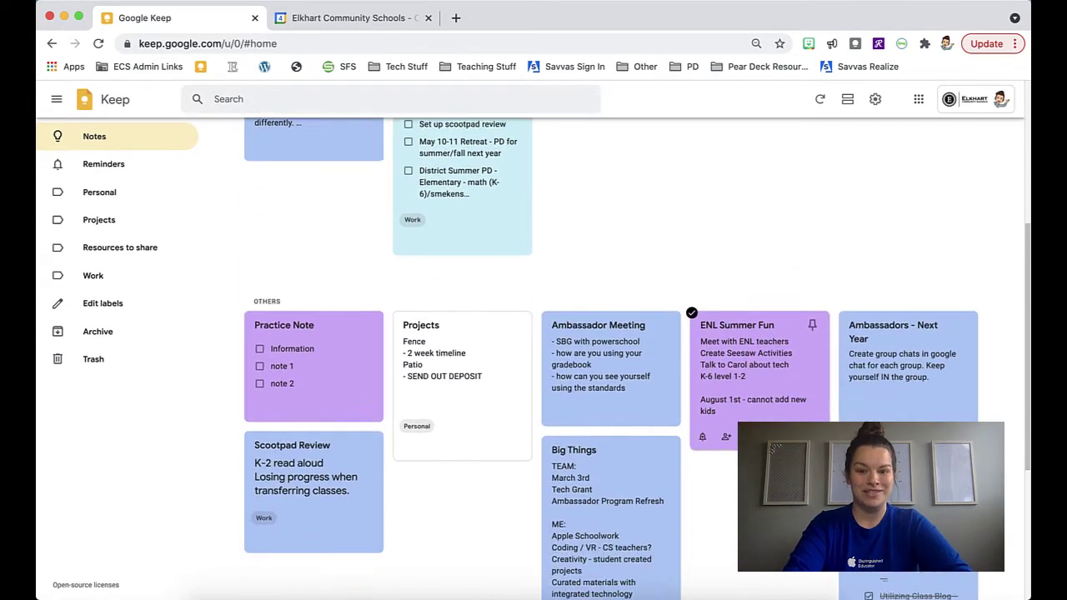
Add the Work label to the pinned To-Do note
scroll(754, 333, up, 5)
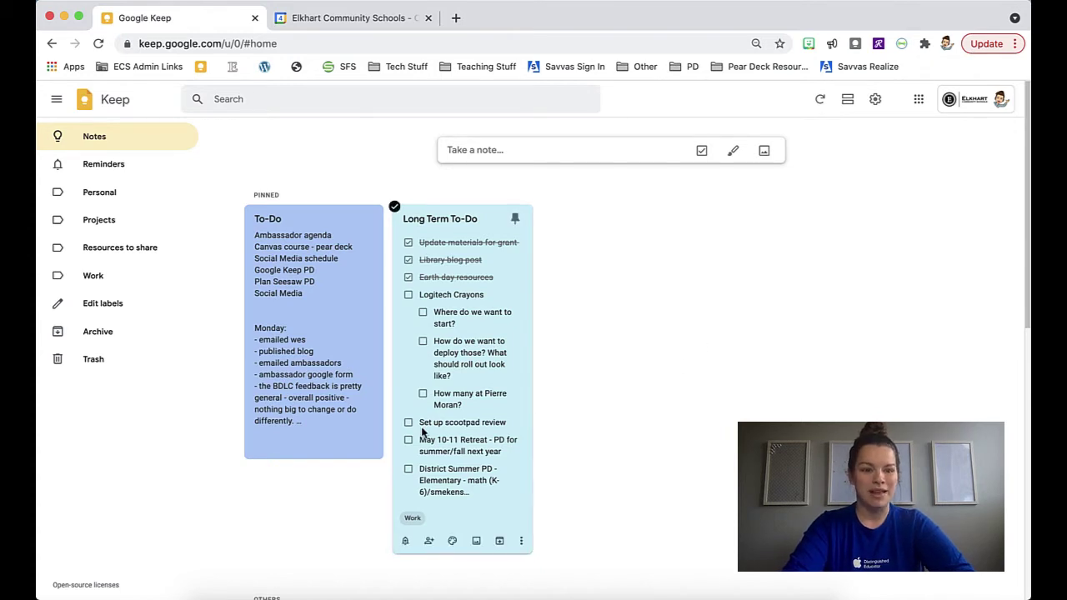
mouse_move(305, 451)
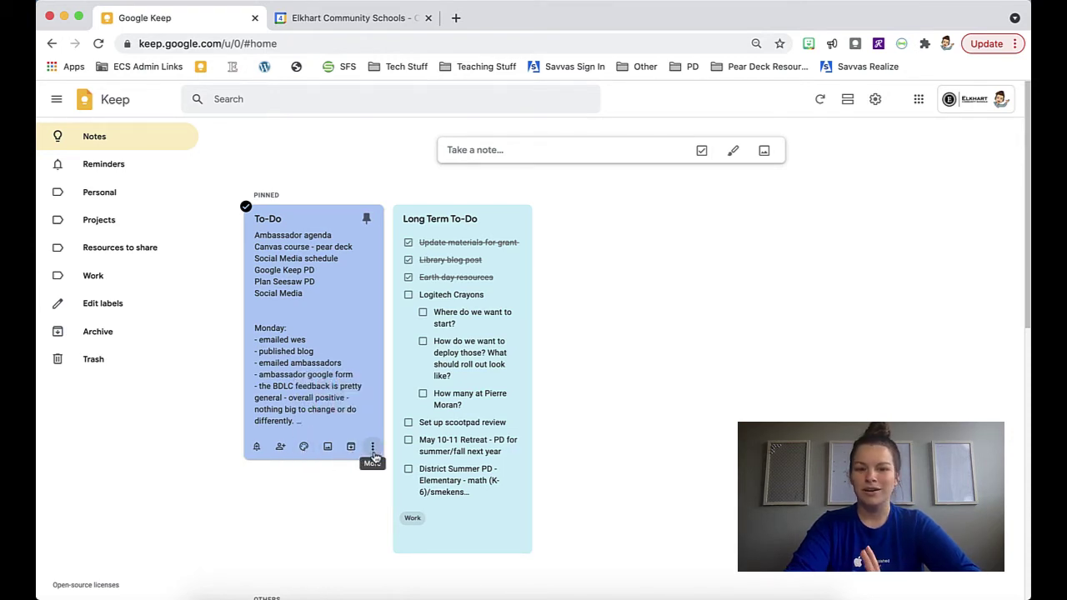
click(374, 450)
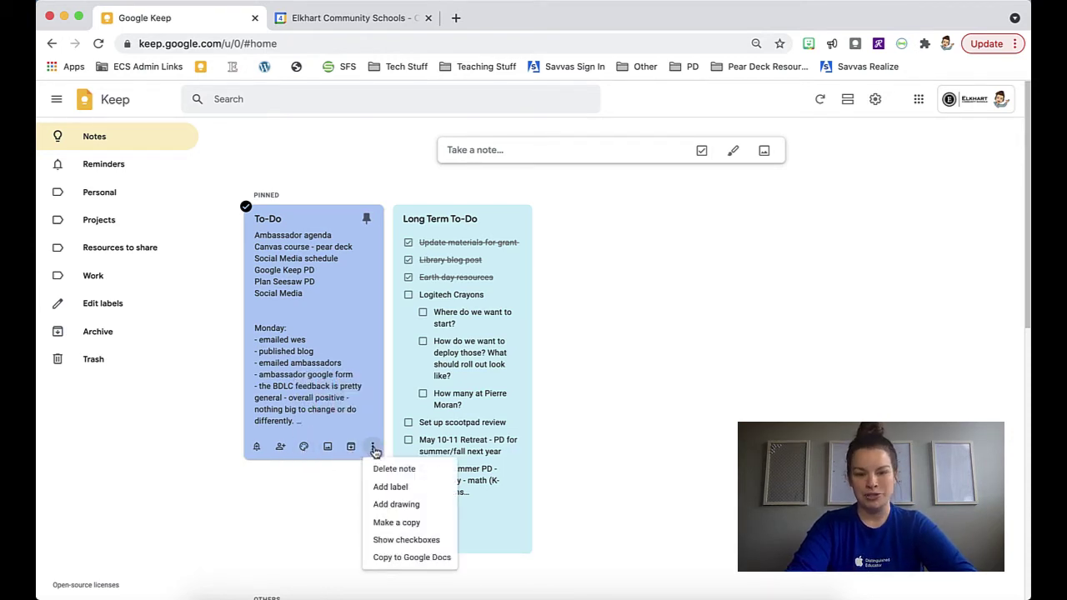
click(411, 490)
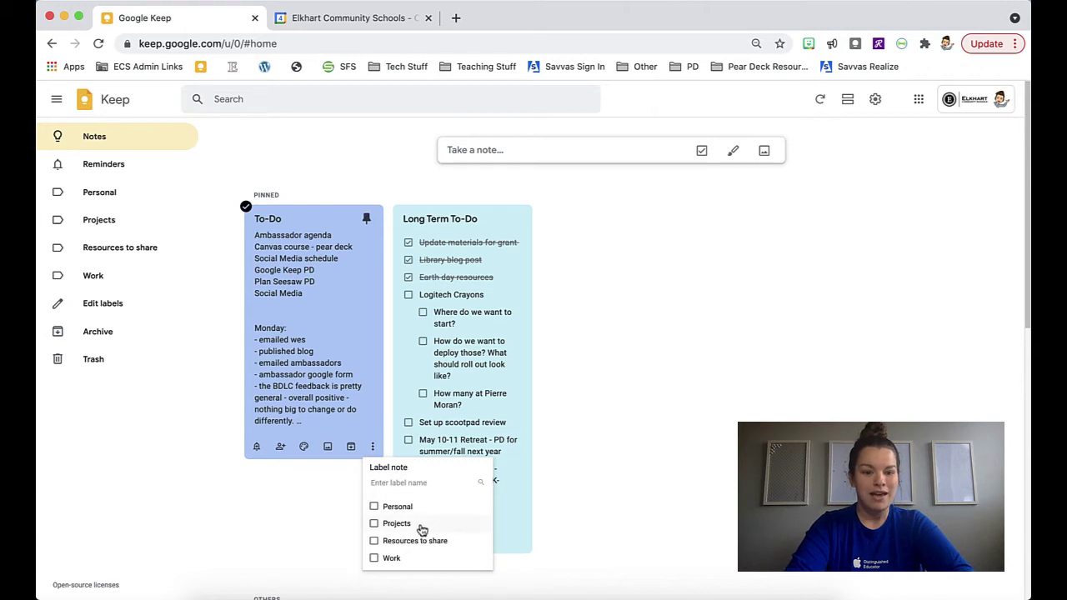
click(375, 560)
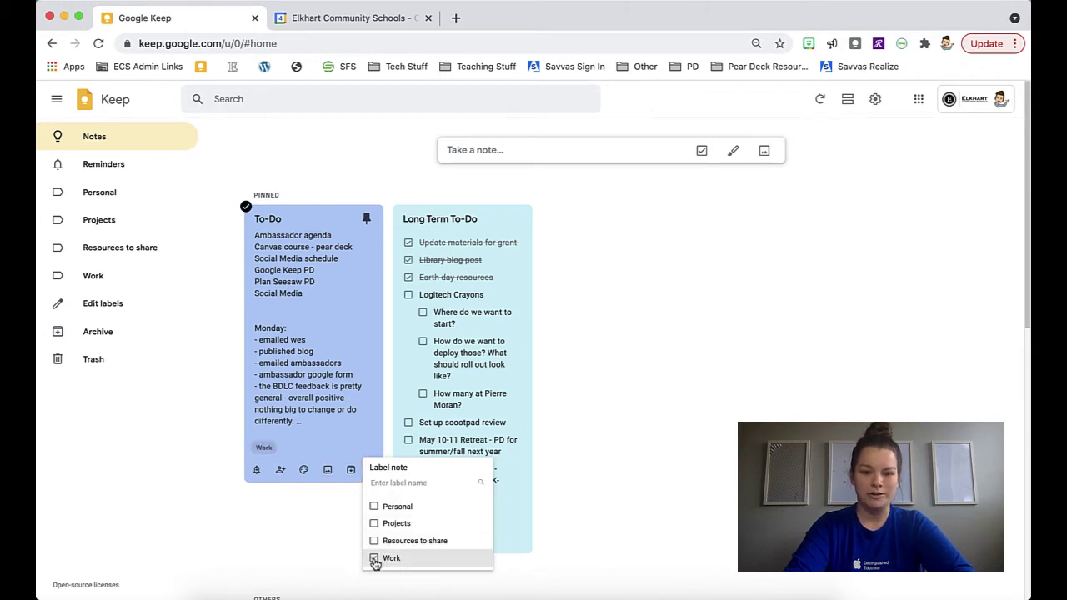
click(654, 450)
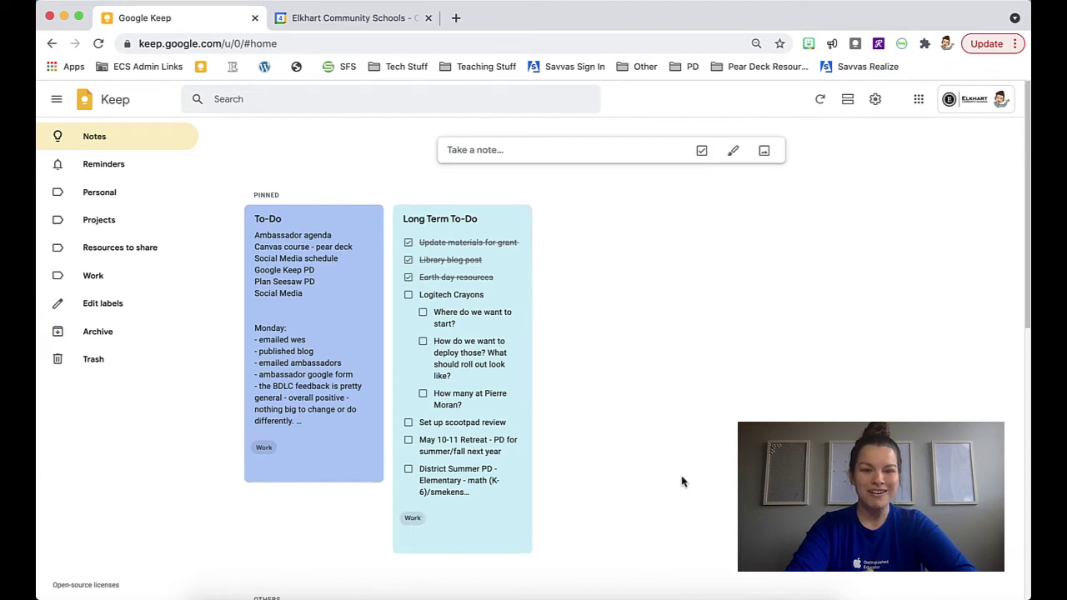
Label the Practice Note with both Projects and Work
scroll(681, 481, down, 5)
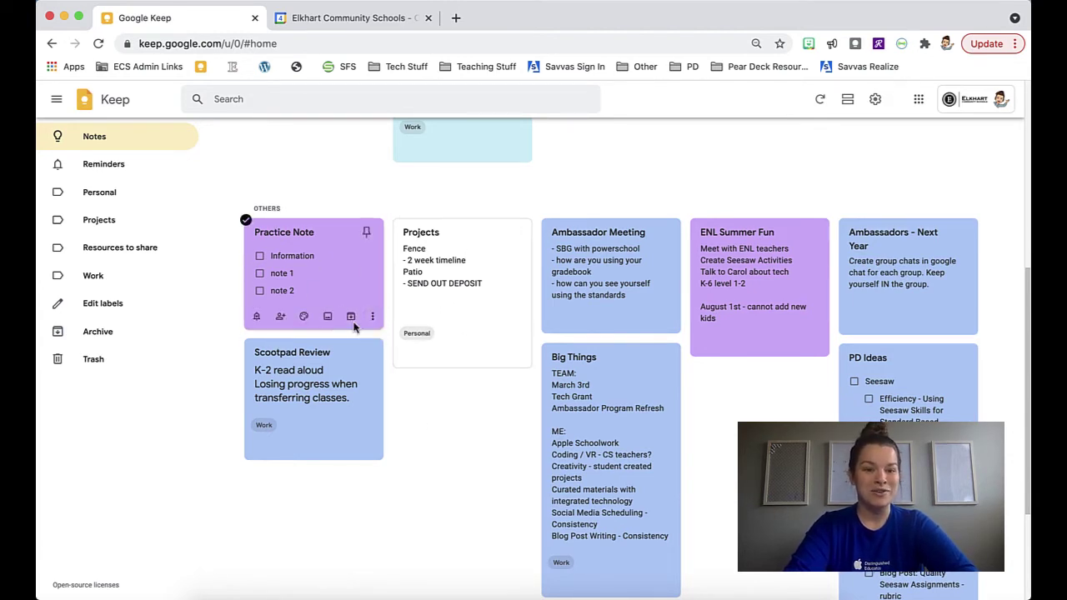
click(373, 316)
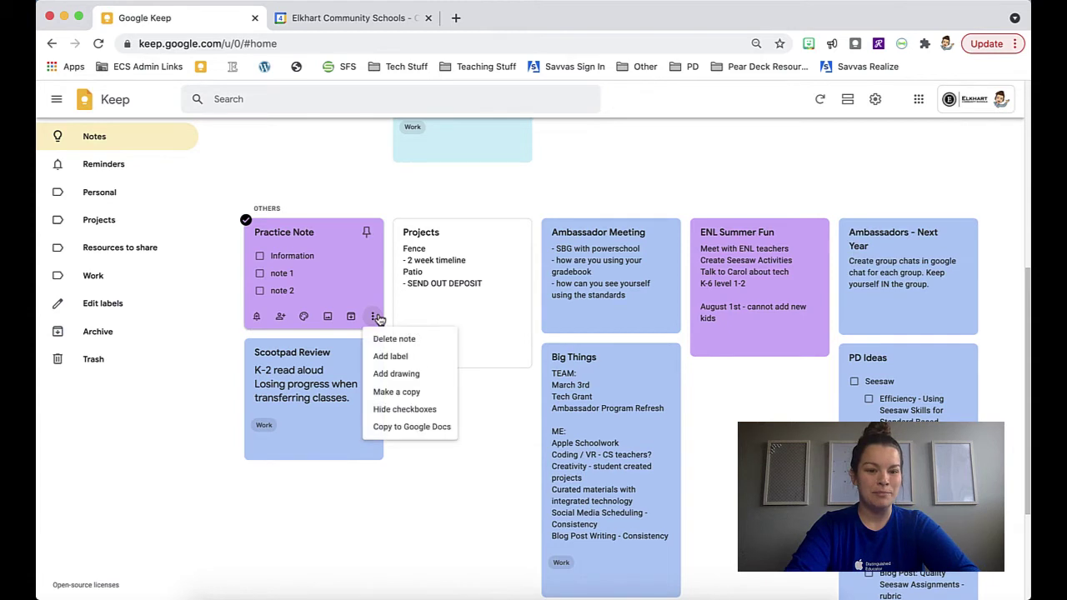
click(422, 360)
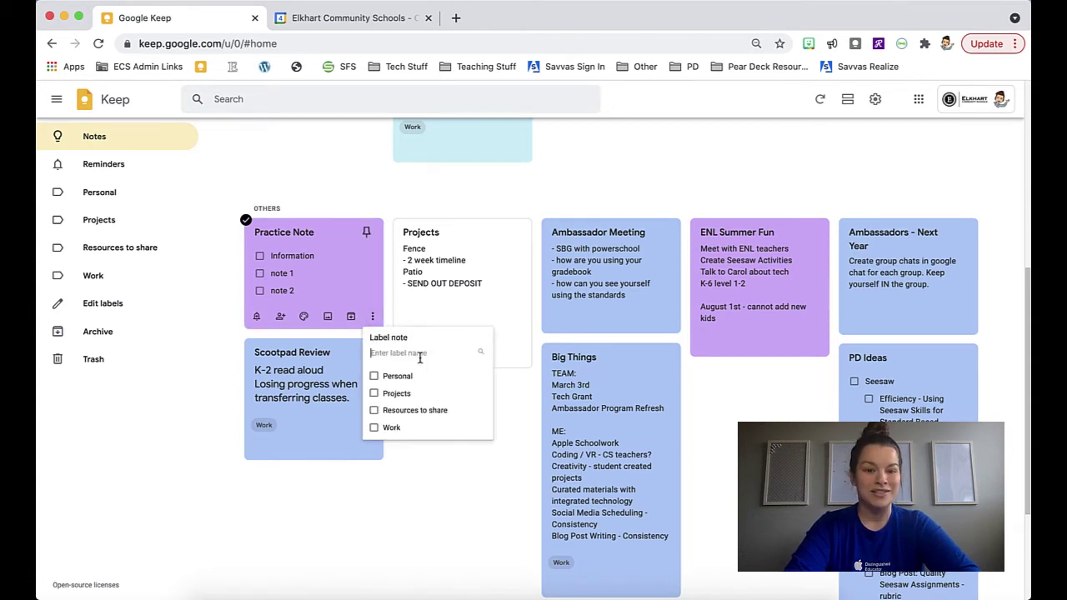
click(374, 394)
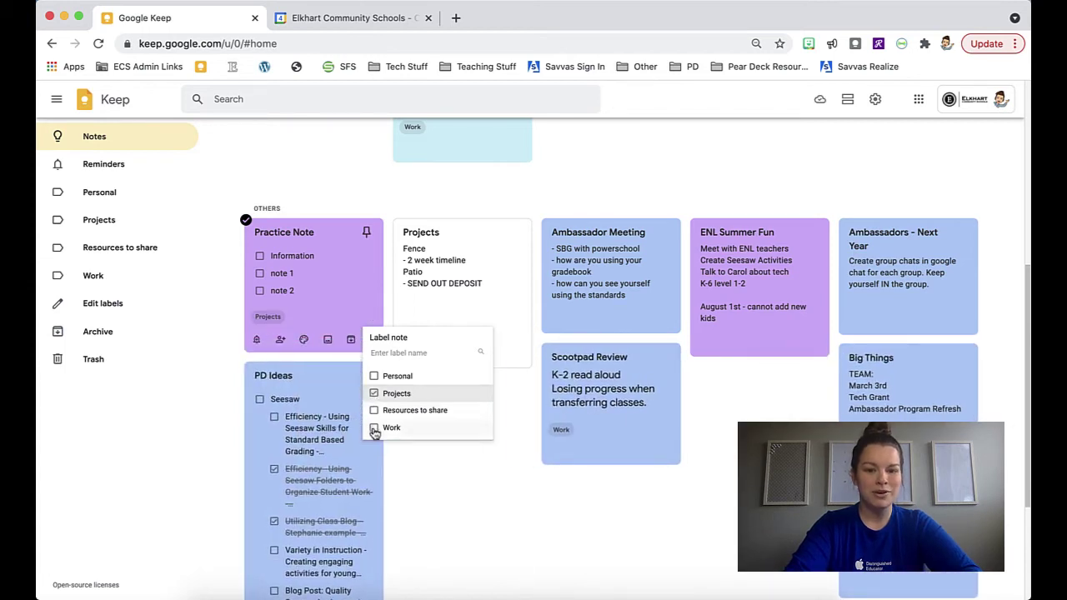
click(374, 430)
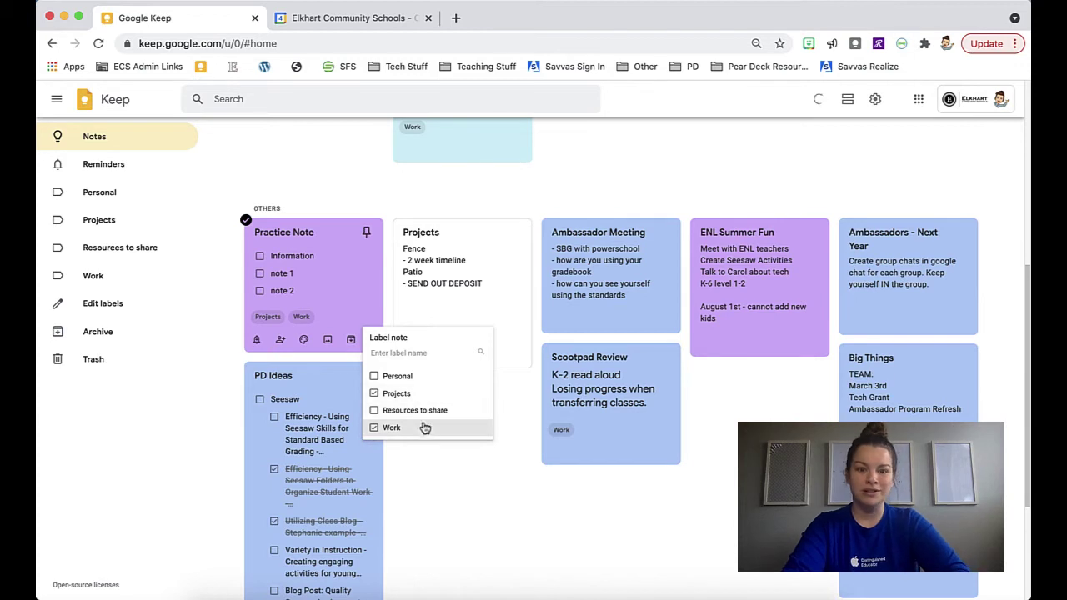
click(484, 511)
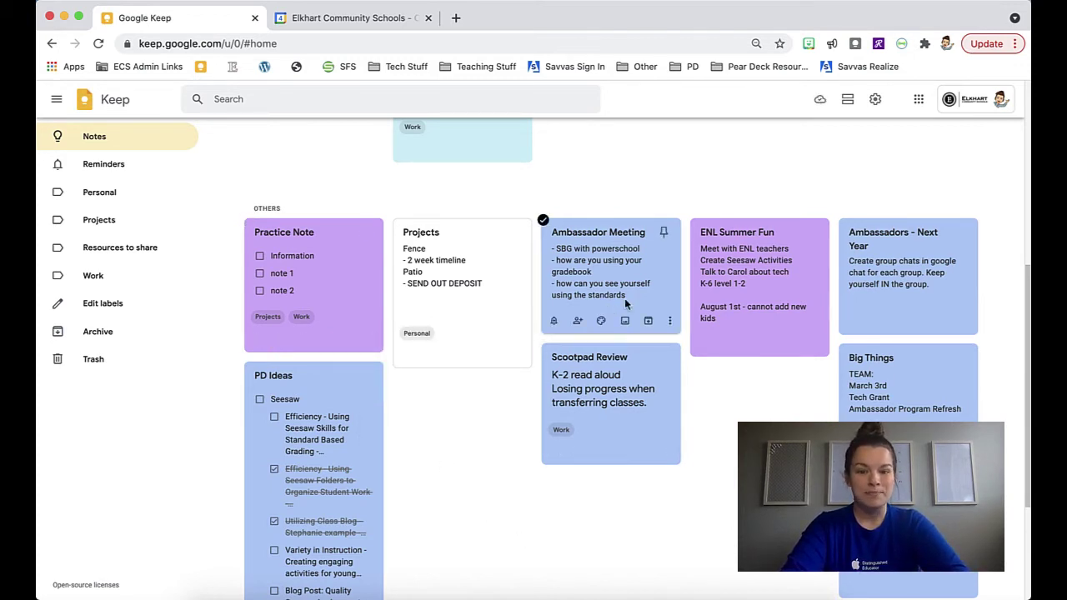
Tag the Ambassador Meeting note with the Work label
click(671, 324)
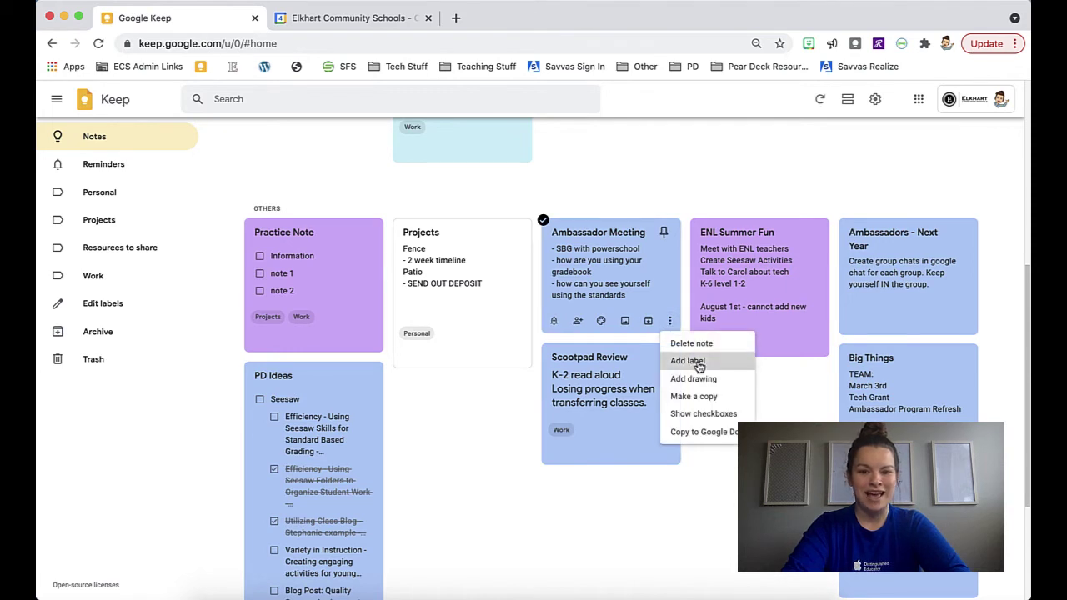
click(689, 360)
click(690, 433)
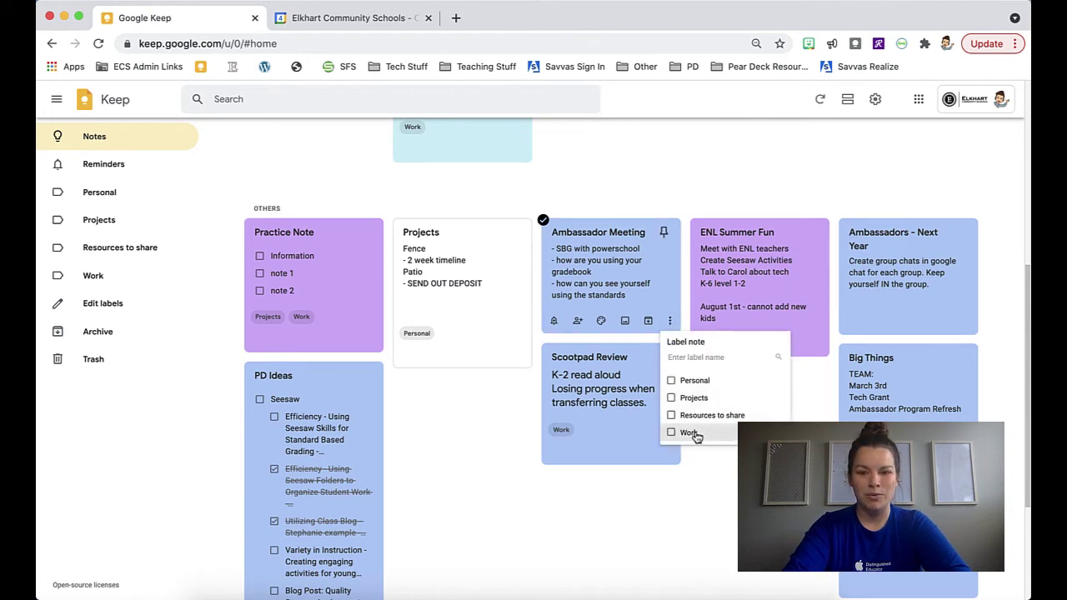
click(782, 575)
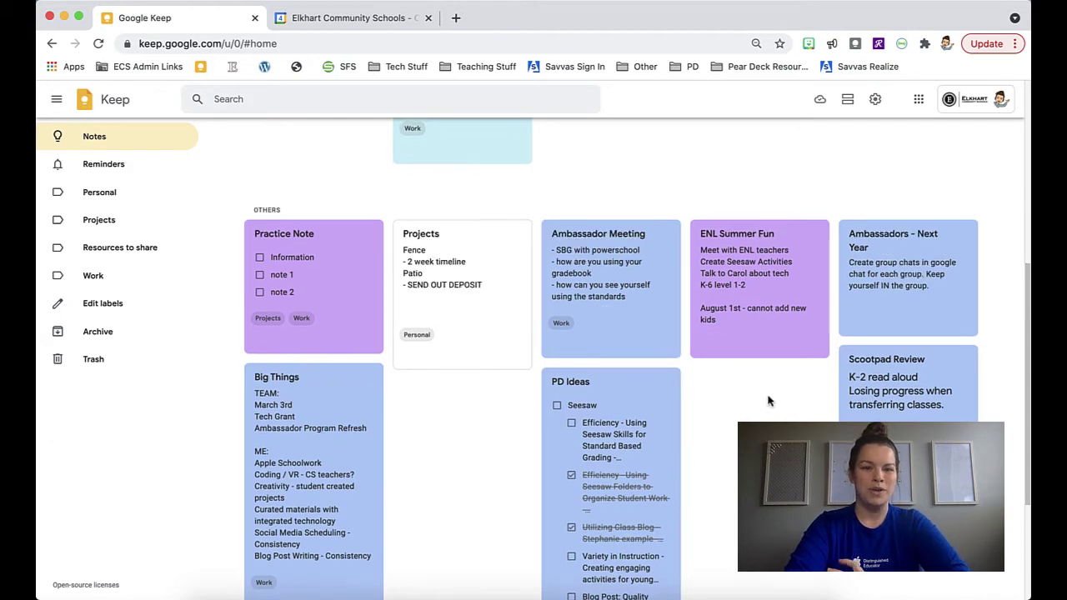
Browse the Personal, Projects and Resources to share labels, ending on the Work label's notes
scroll(770, 400, up, 5)
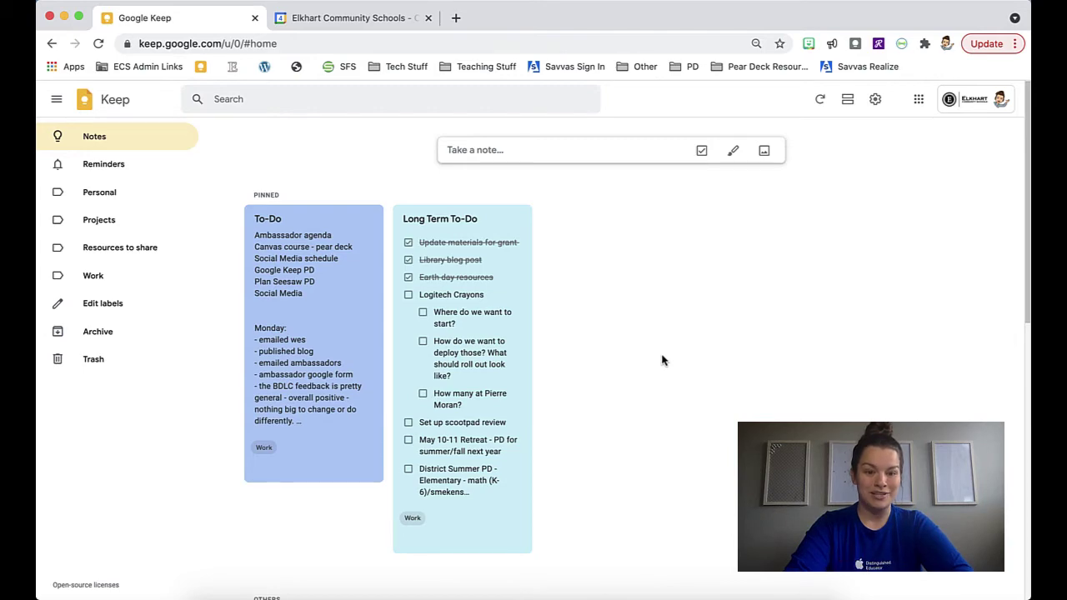
scroll(662, 360, down, 3)
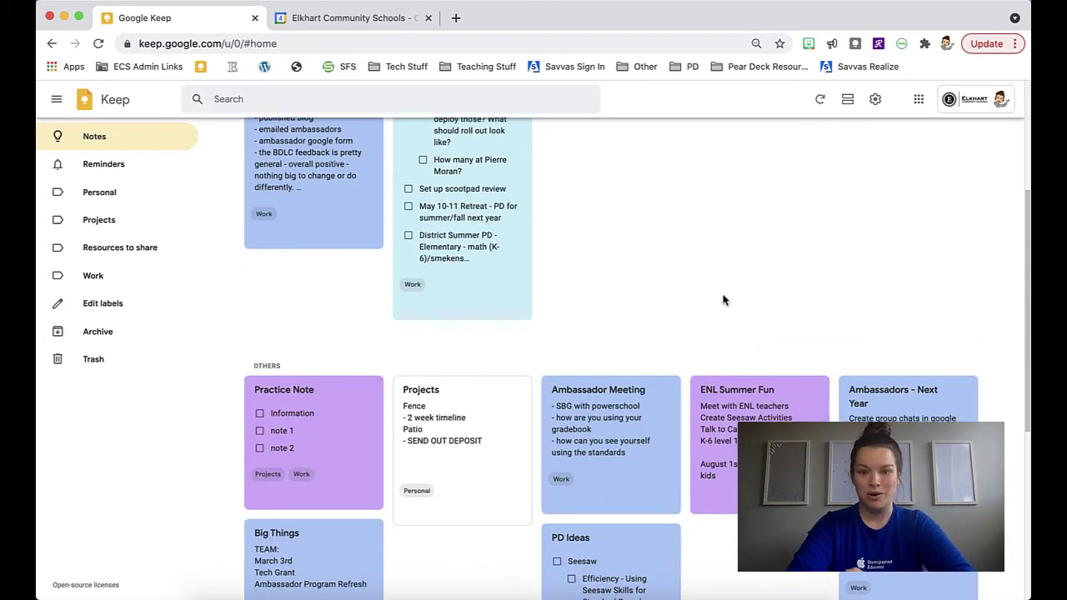
scroll(726, 308, up, 3)
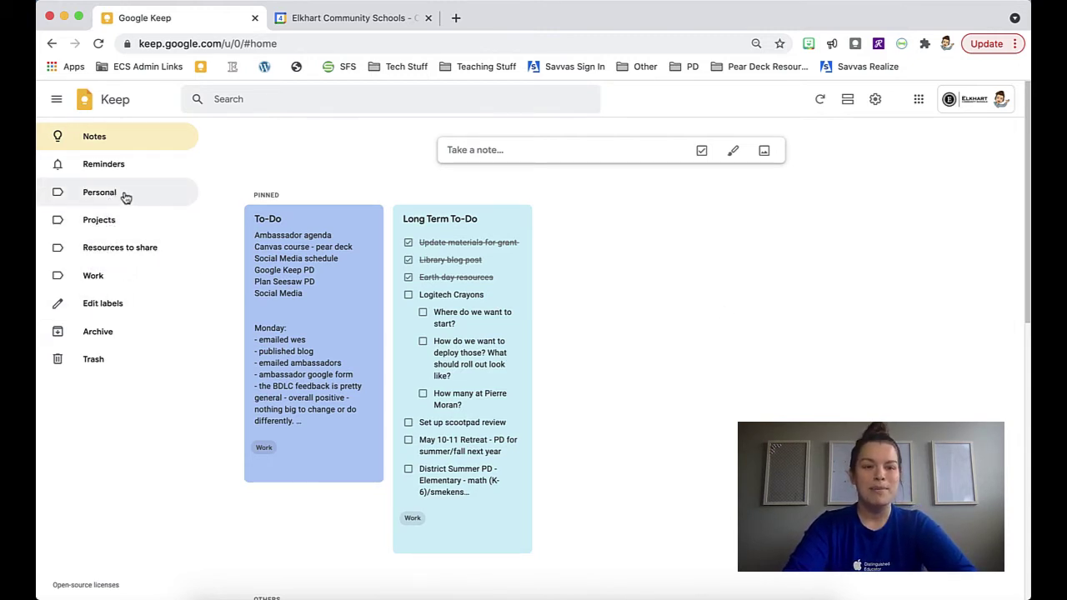
click(126, 197)
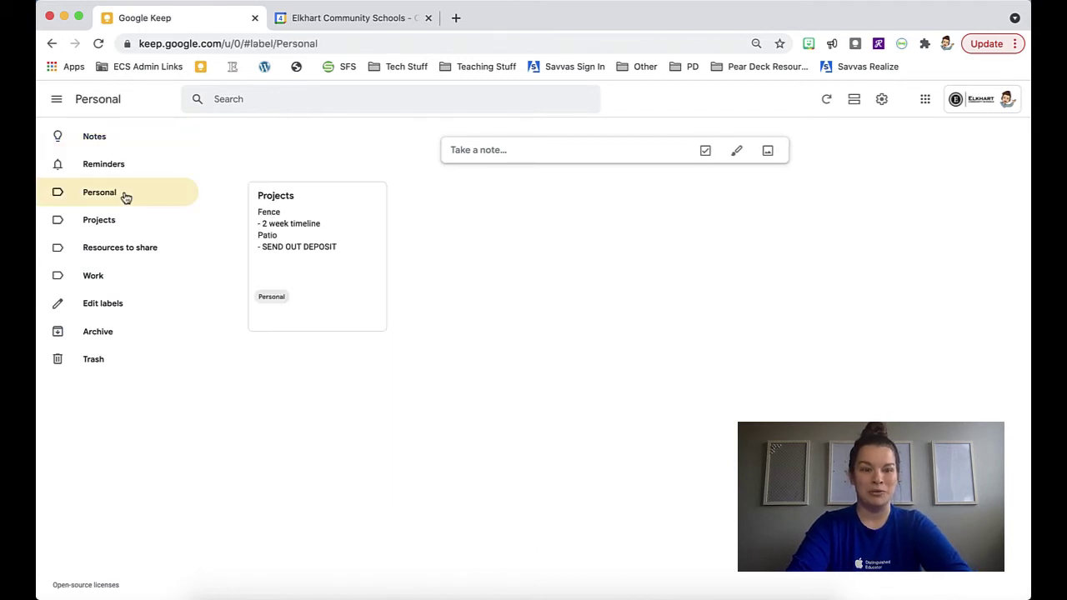
click(125, 224)
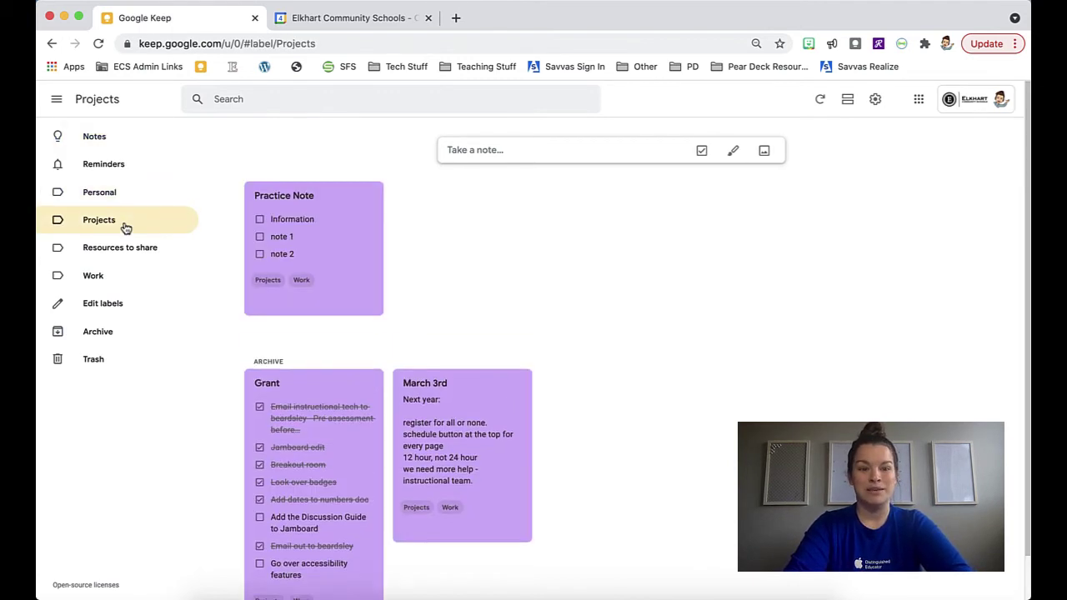
click(137, 253)
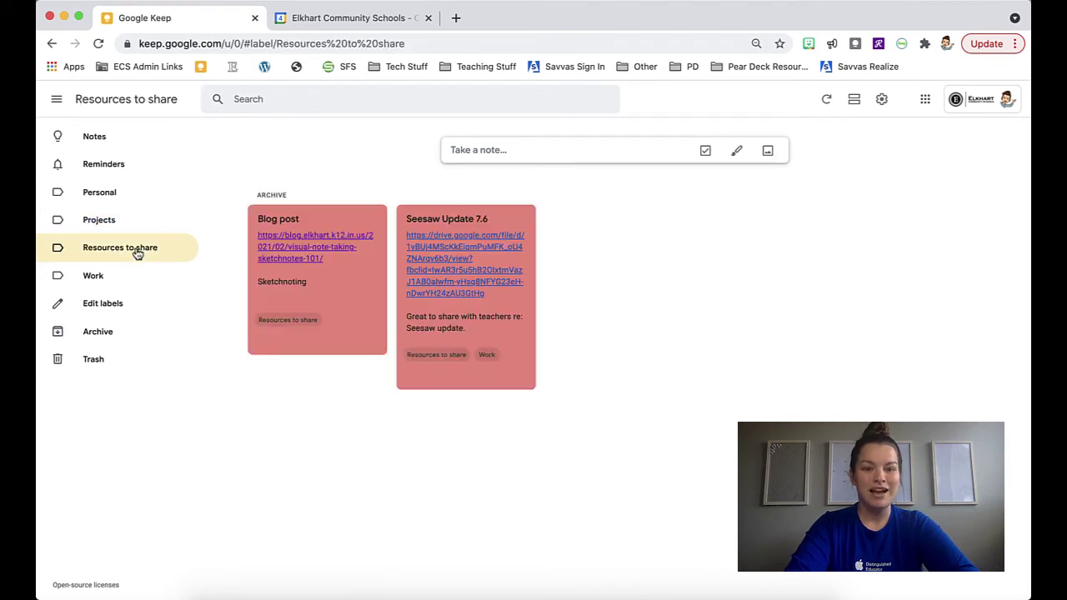
click(93, 275)
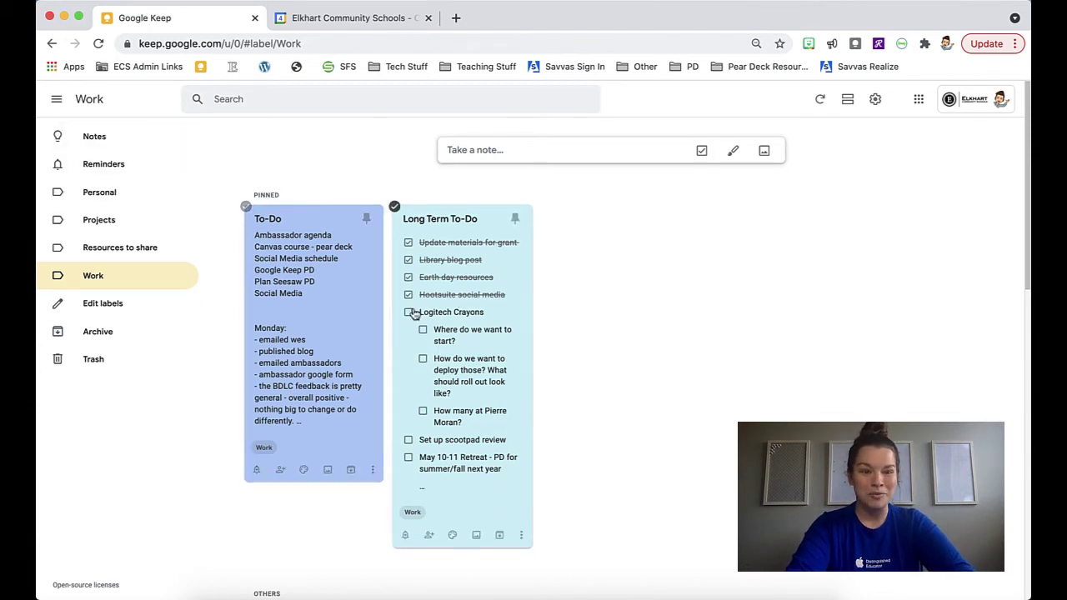
scroll(395, 348, down, 3)
scroll(525, 417, down, 10)
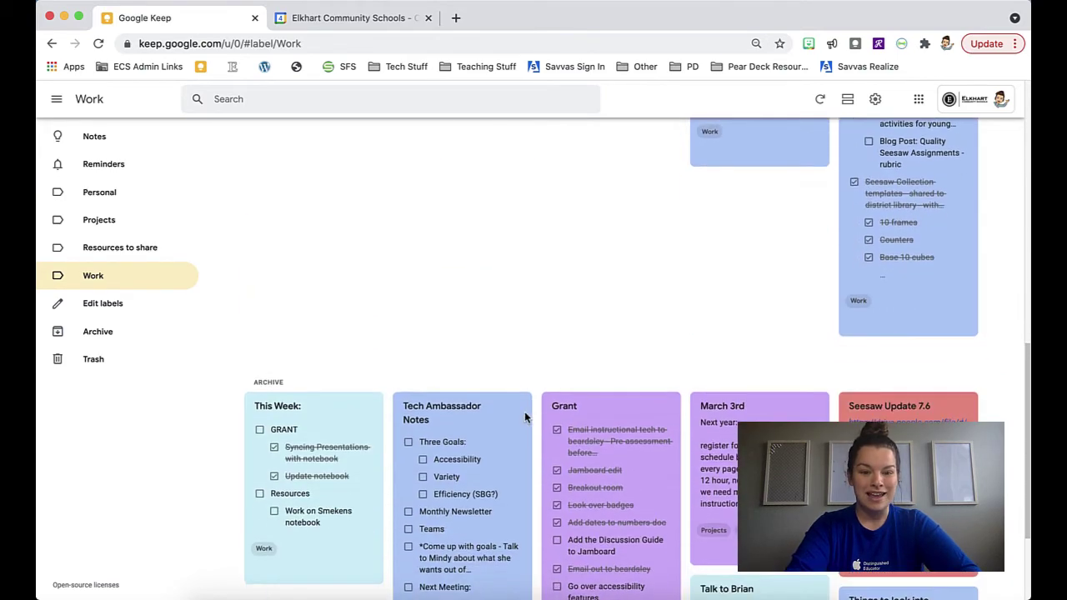
scroll(651, 342, up, 12)
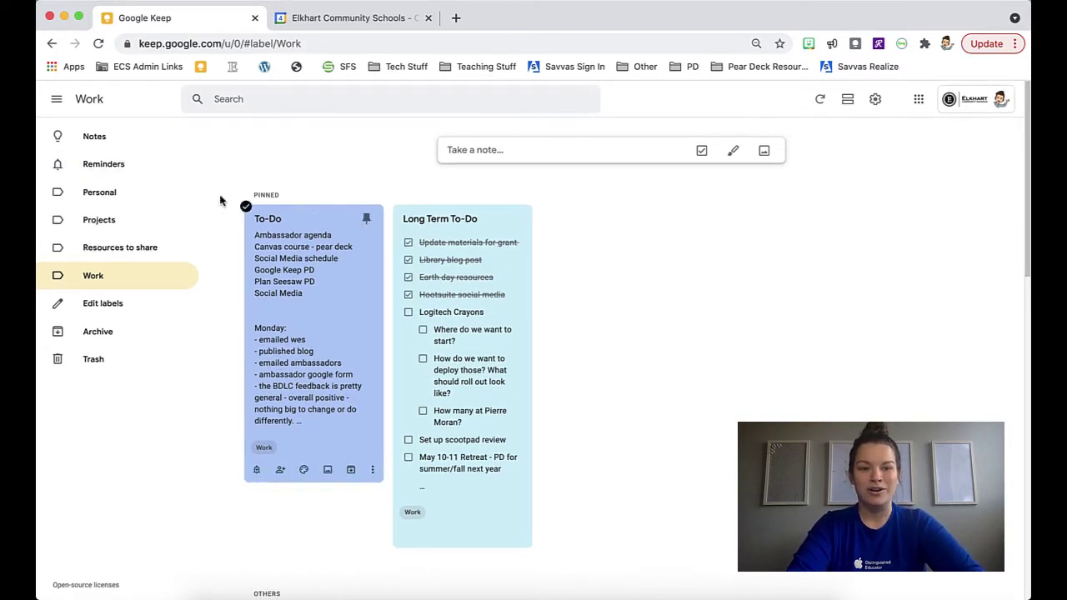
Search the notes for 'ambassadors', then clear the search and return to Notes
click(117, 139)
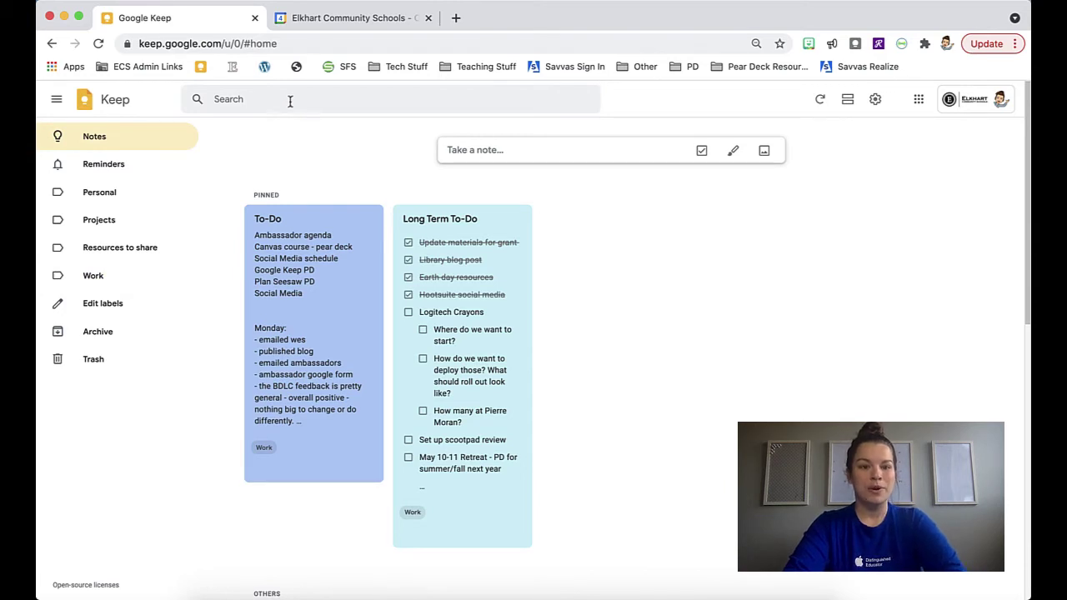
click(290, 101)
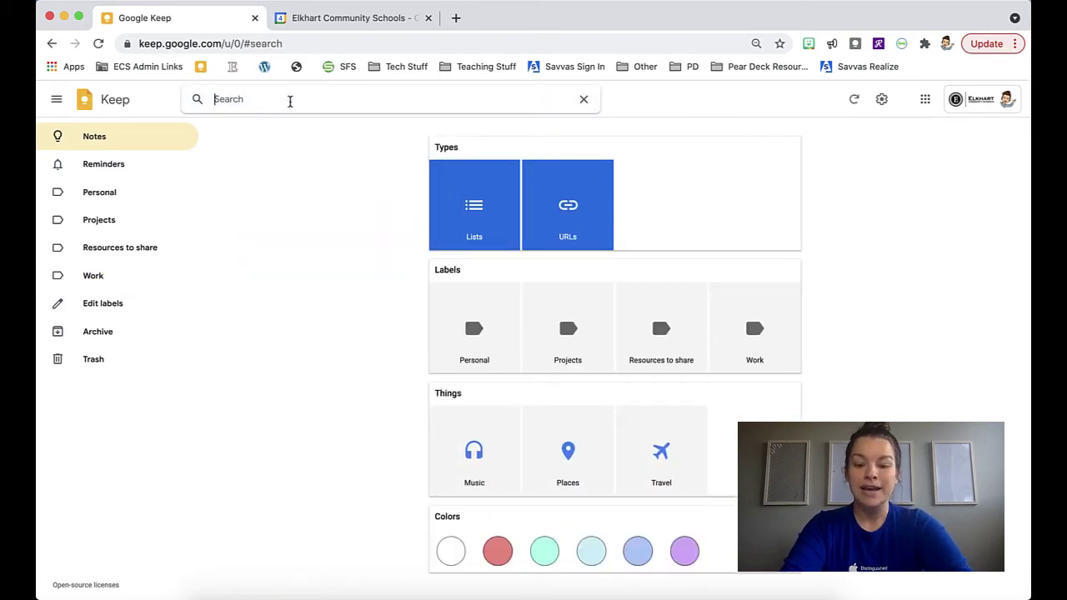
text(am)
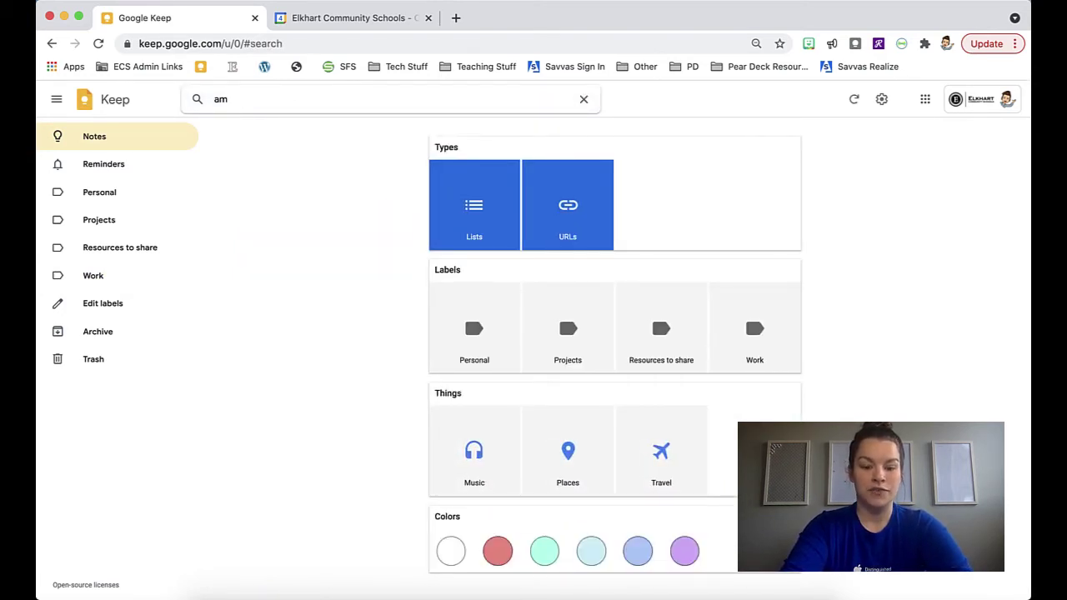
text(bassadors)
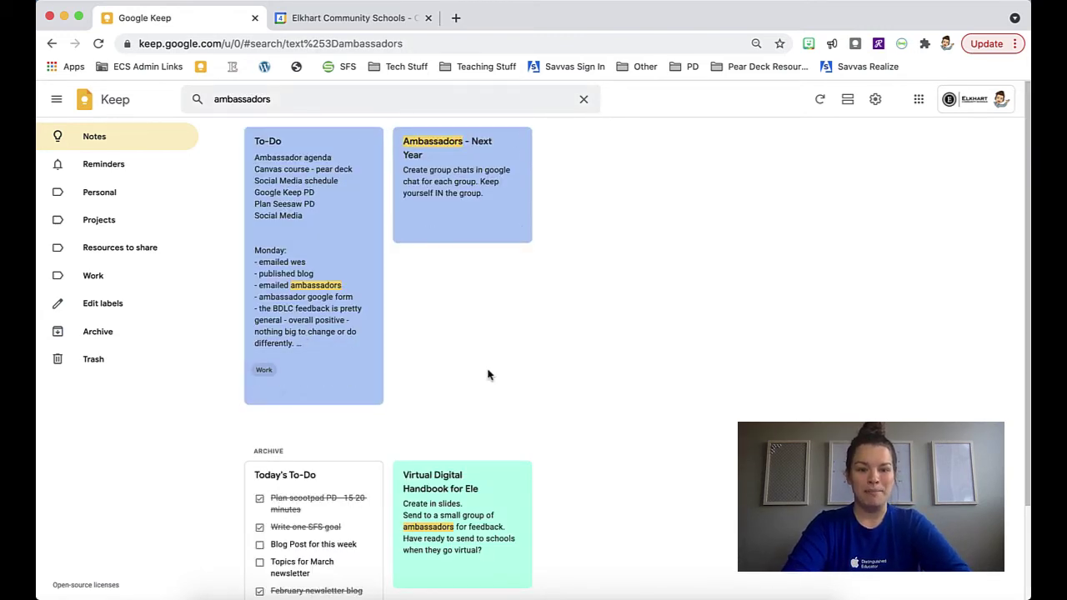
scroll(488, 374, down, 3)
scroll(488, 374, up, 3)
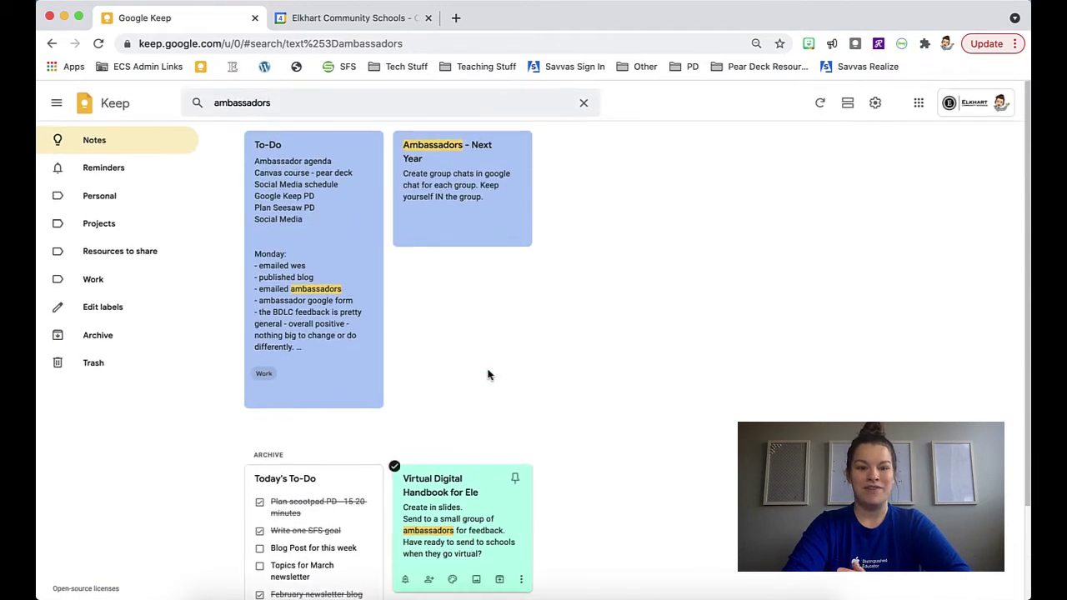
click(583, 101)
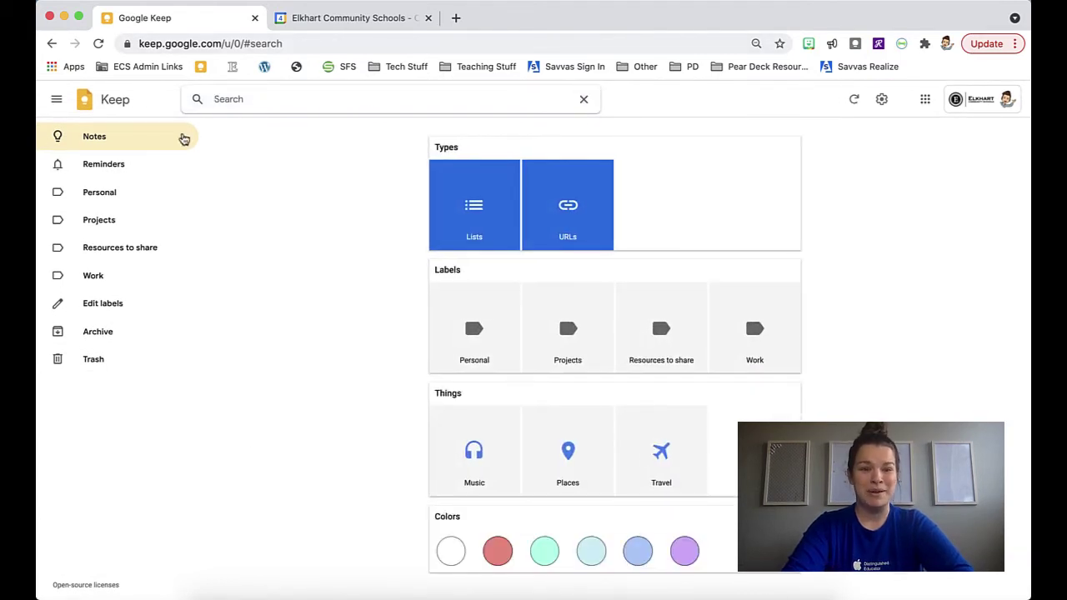
click(107, 141)
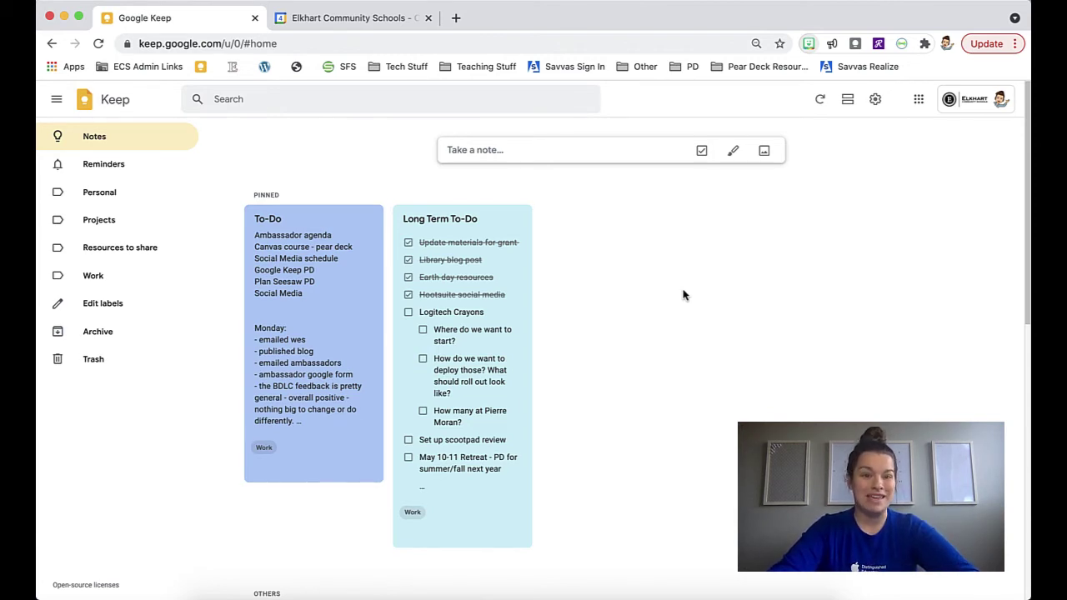
Give Practice Note a May 6, 2021, 8:00 AM reminder and view the Reminders page
scroll(683, 295, down, 5)
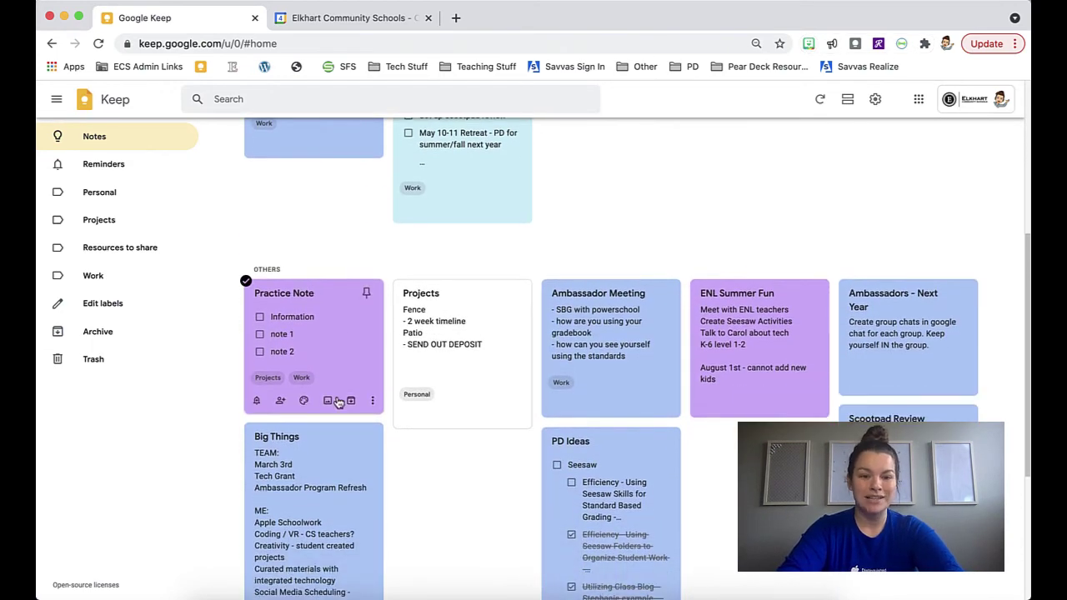
click(256, 402)
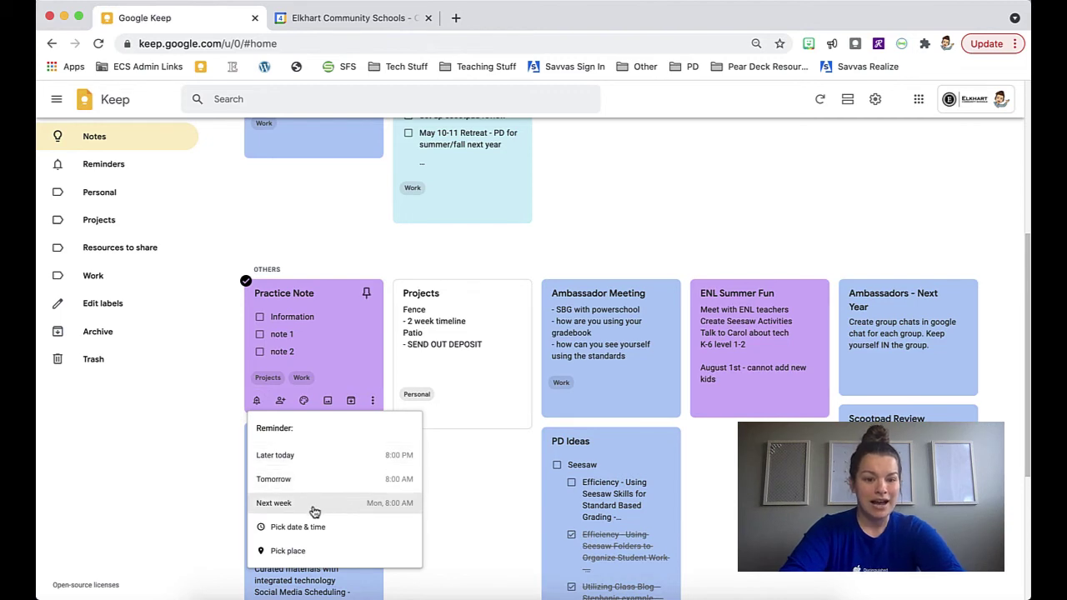
click(297, 534)
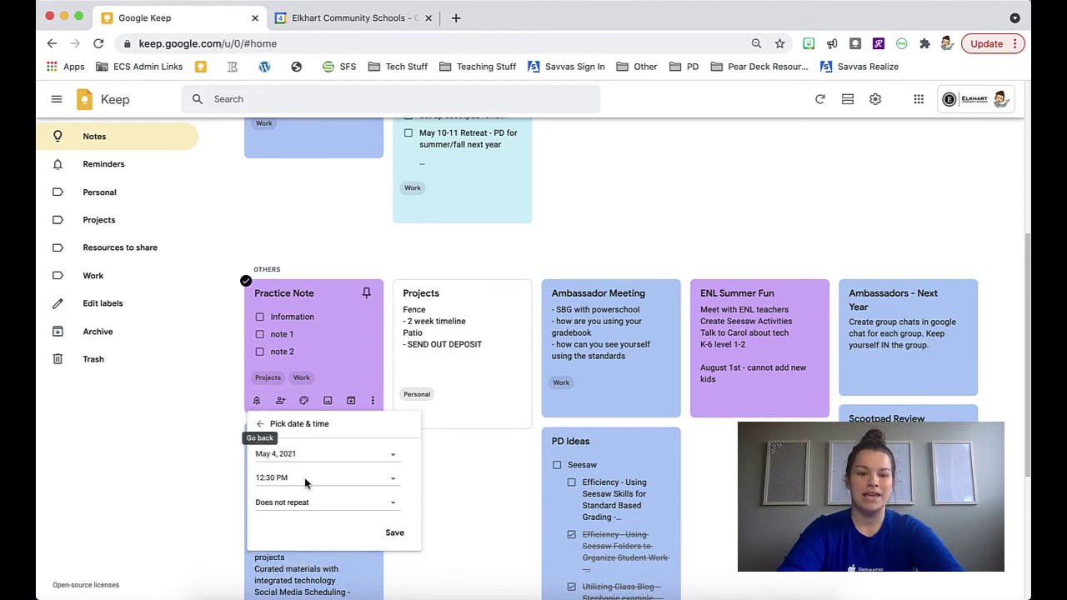
click(393, 460)
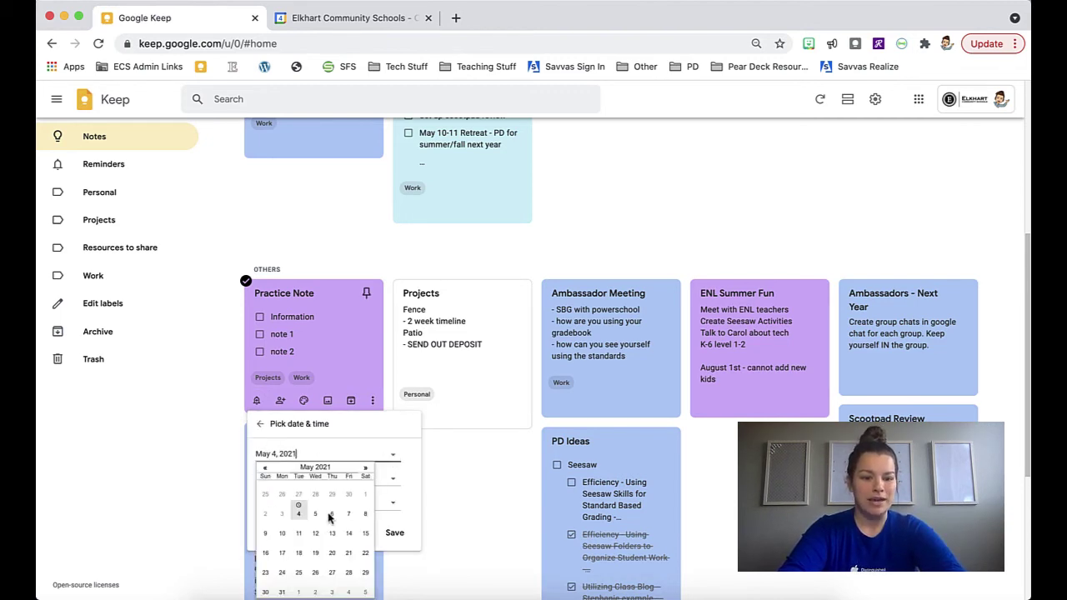
click(331, 515)
click(321, 480)
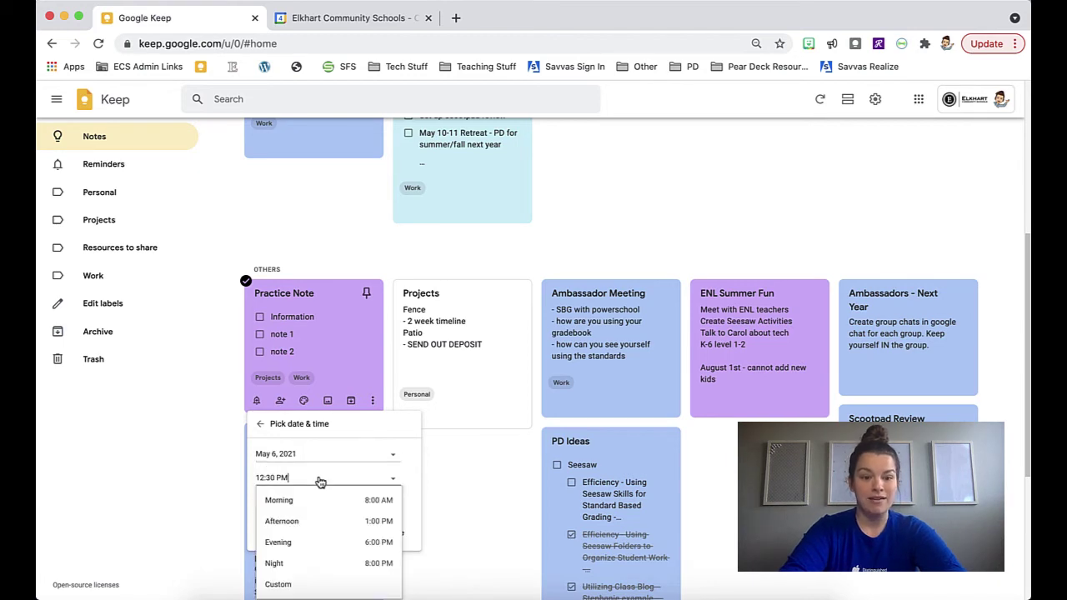
click(325, 503)
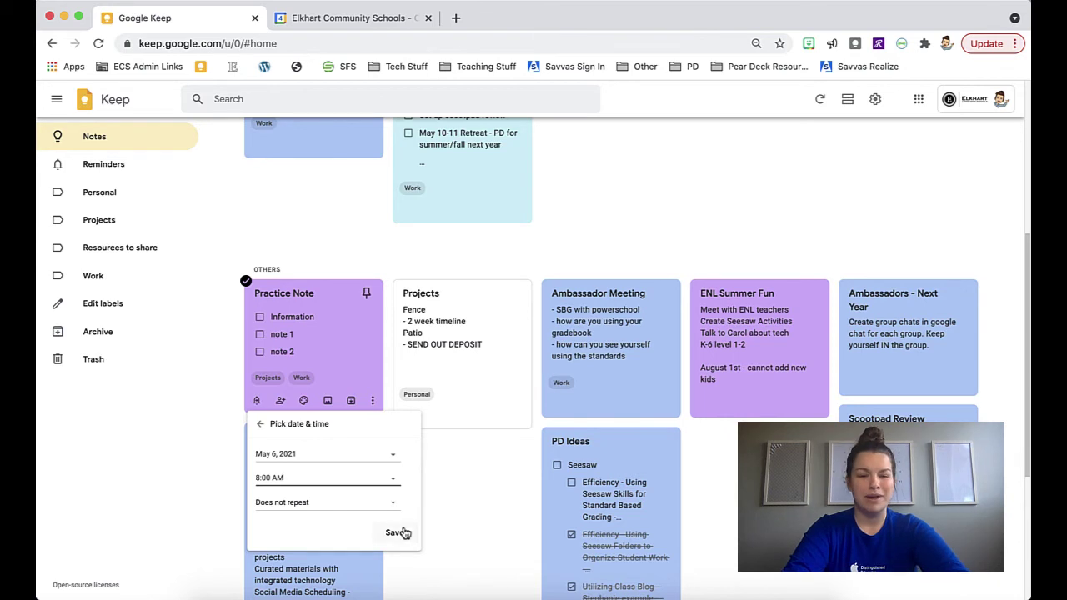
click(396, 536)
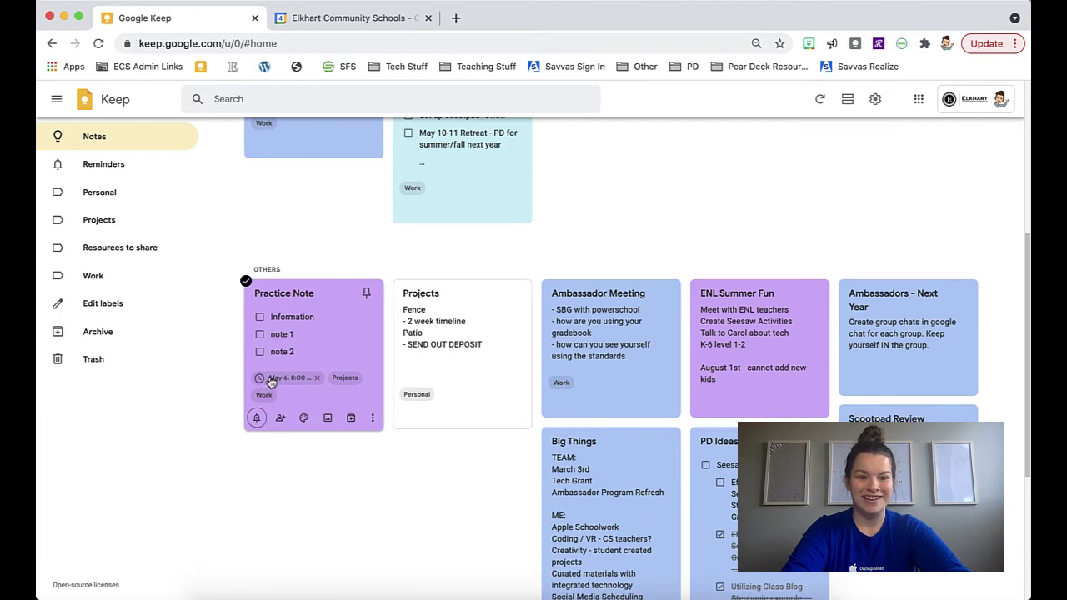
click(111, 170)
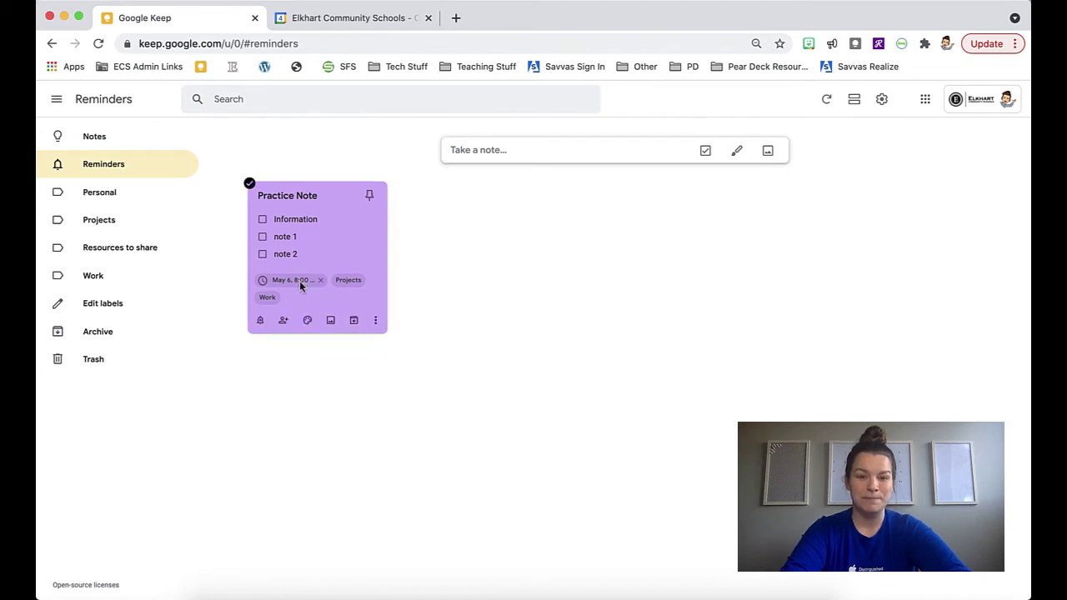
In Google Calendar, mark the 8 AM Practice Note reminder on May 6 as done
click(353, 23)
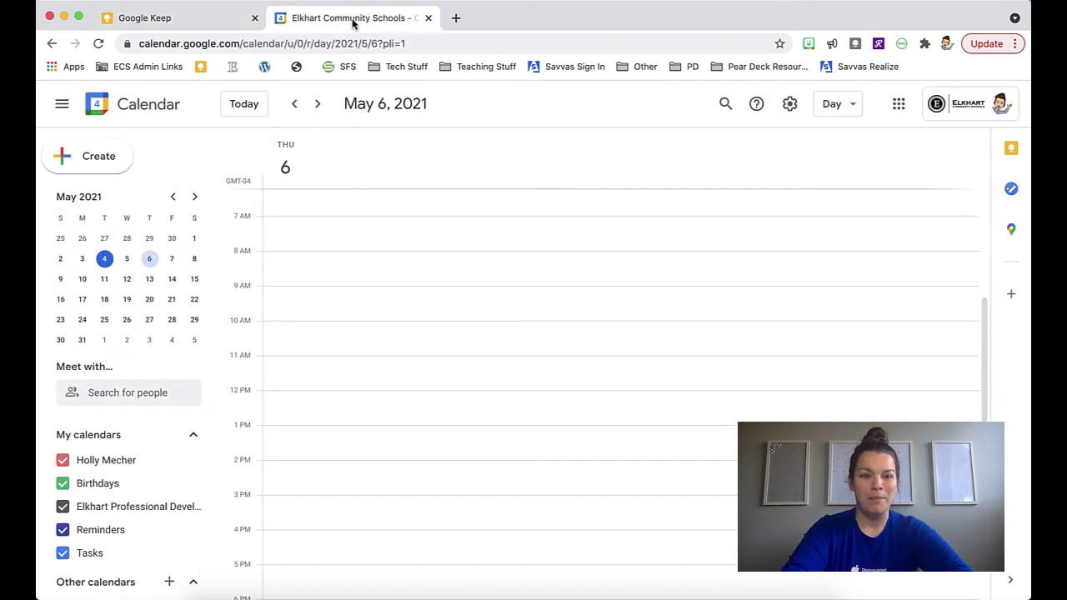
click(99, 45)
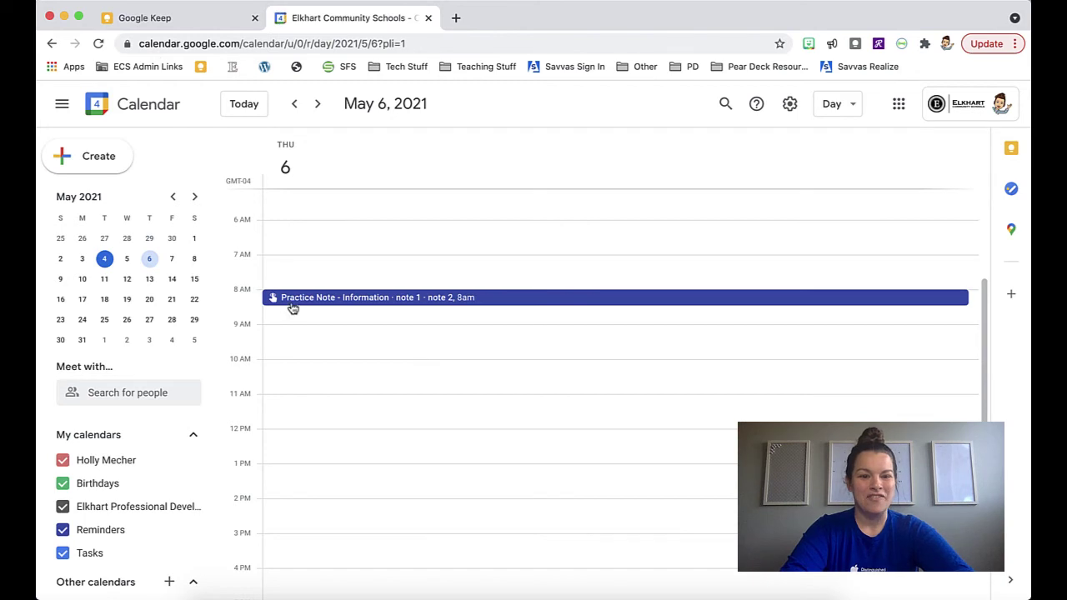
click(424, 300)
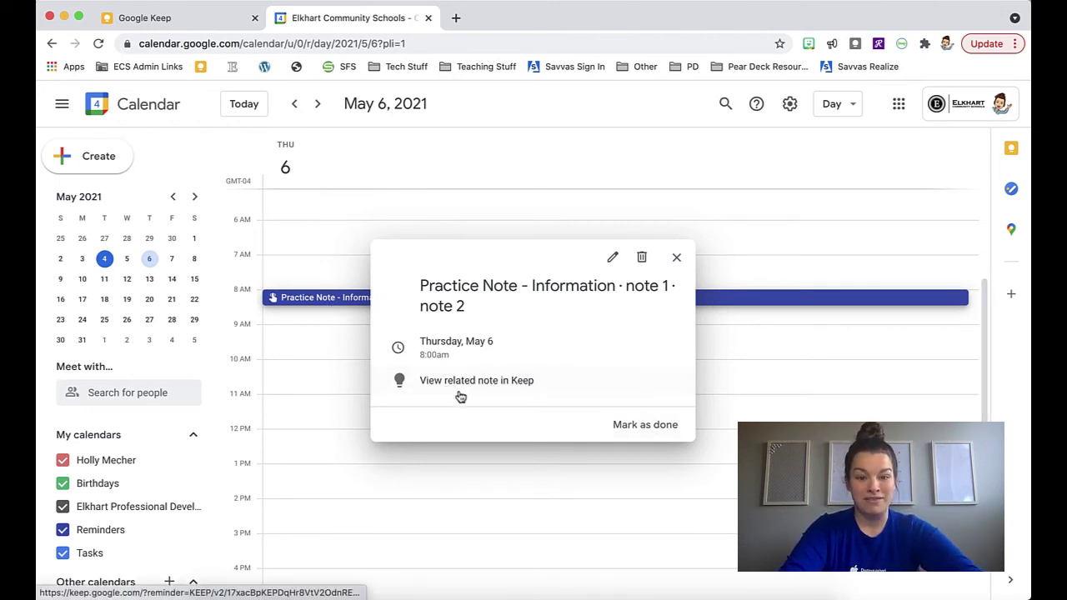
click(647, 432)
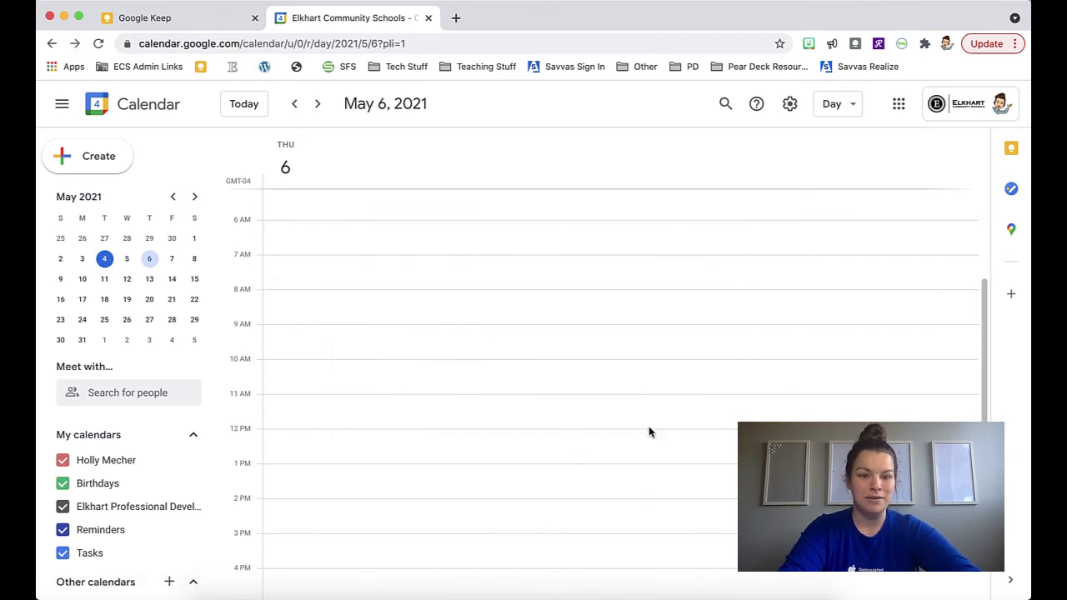
click(202, 24)
Reload Keep and find Practice Note showing its May 6 reminder struck through
click(98, 44)
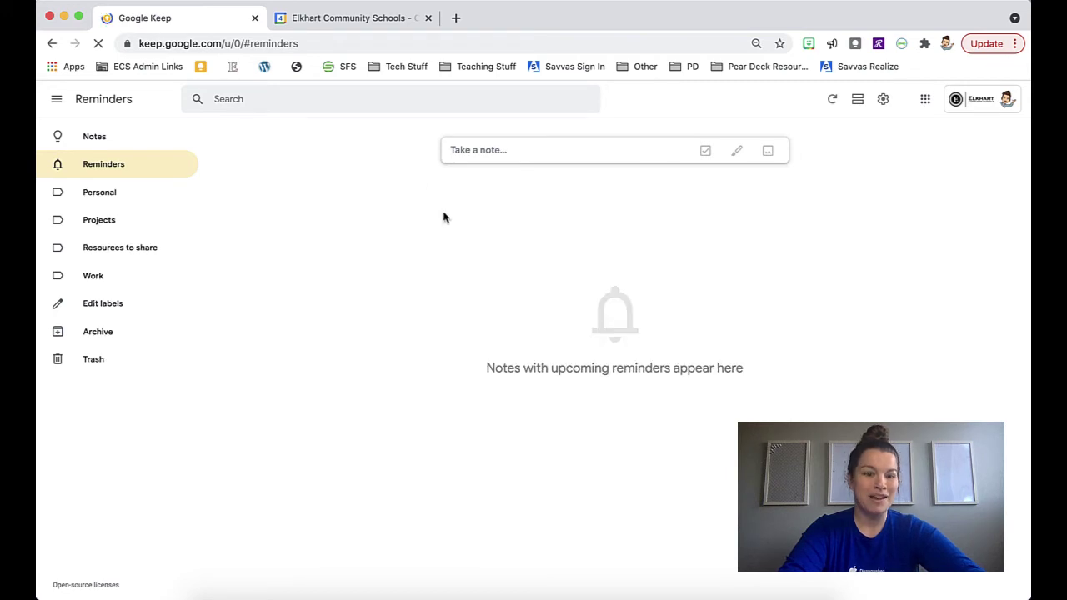
click(90, 142)
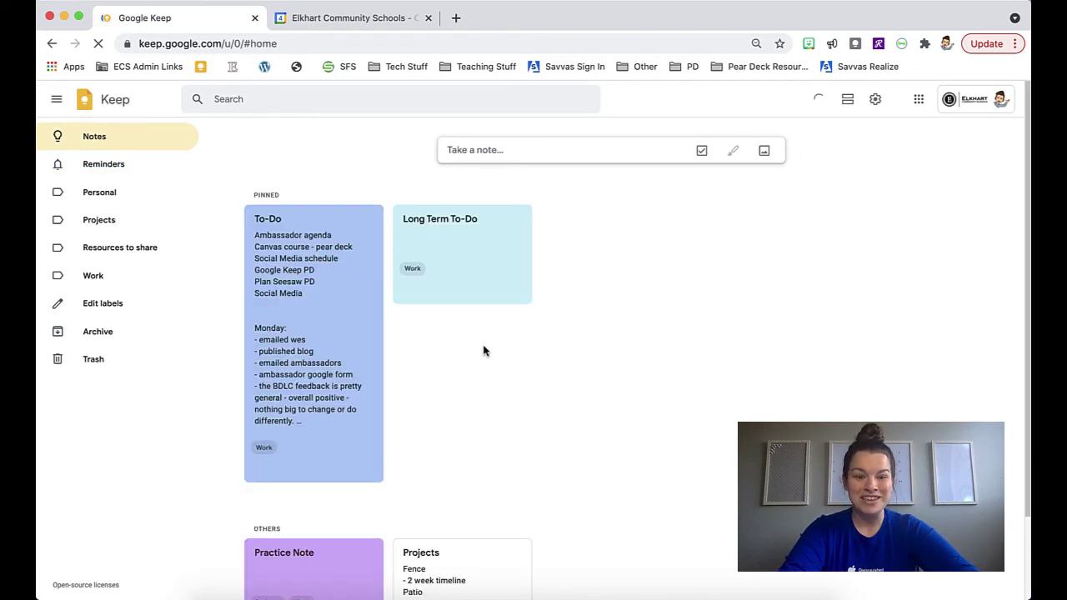
scroll(457, 446, down, 3)
scroll(386, 542, down, 1)
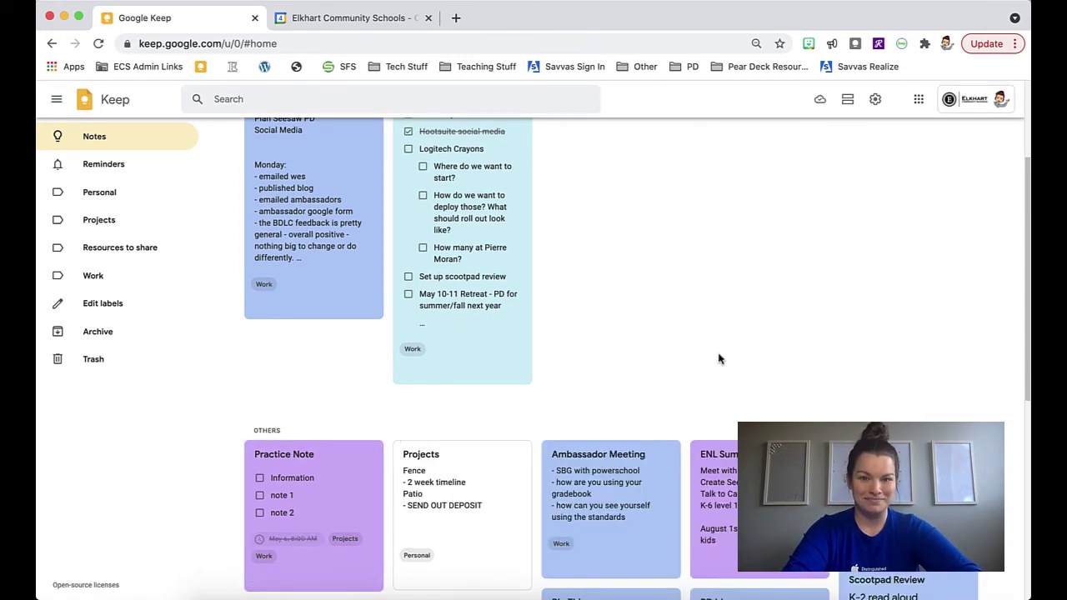
scroll(725, 409, up, 3)
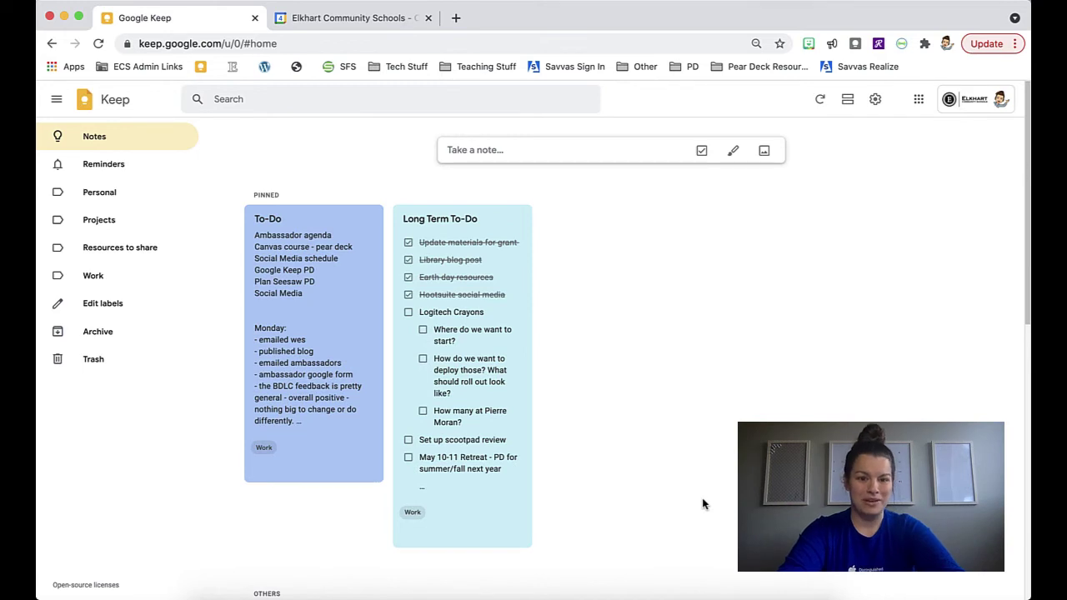
scroll(702, 504, down, 5)
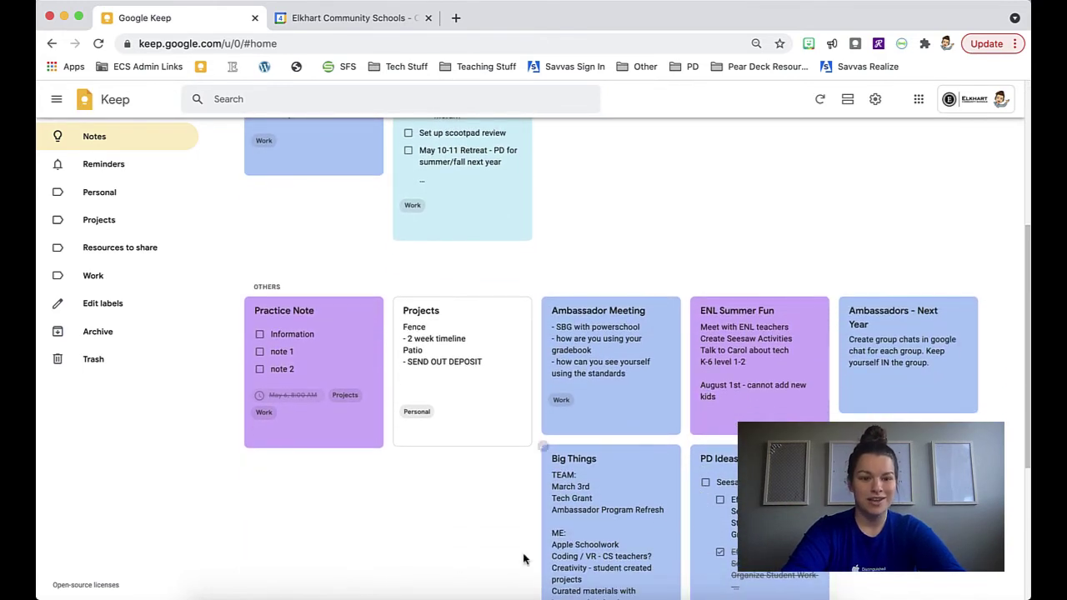
Add the suggested contact as a collaborator on the Practice Note, save, and close the note
mouse_move(322, 431)
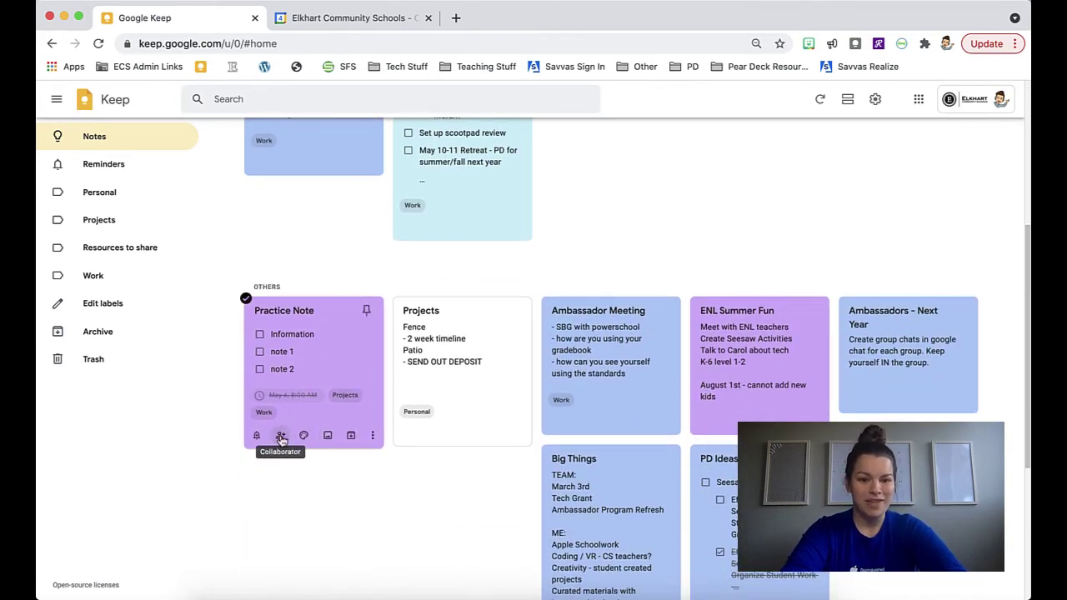
click(281, 436)
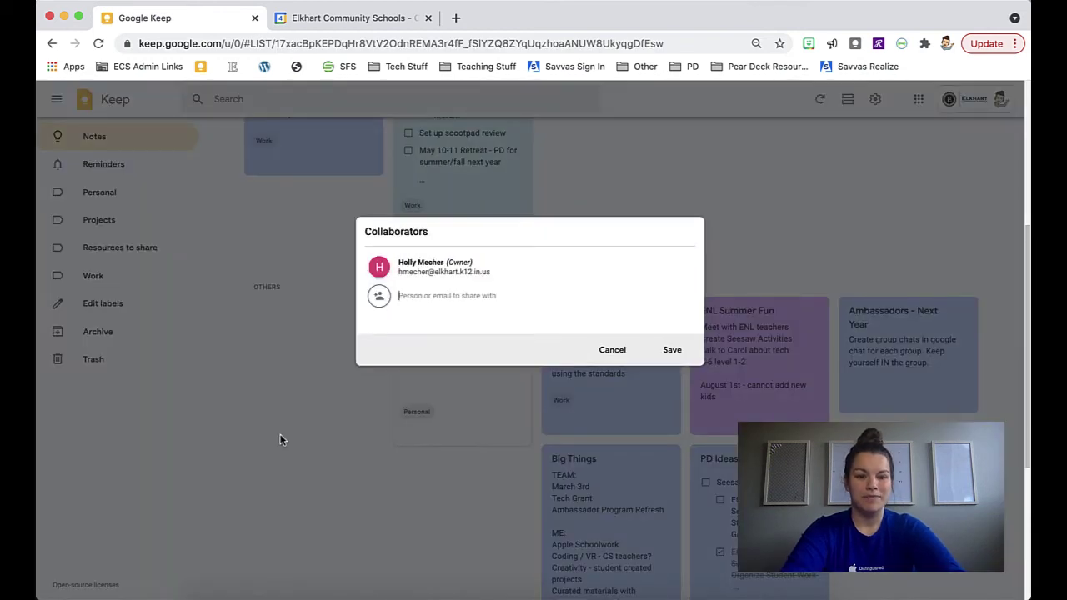
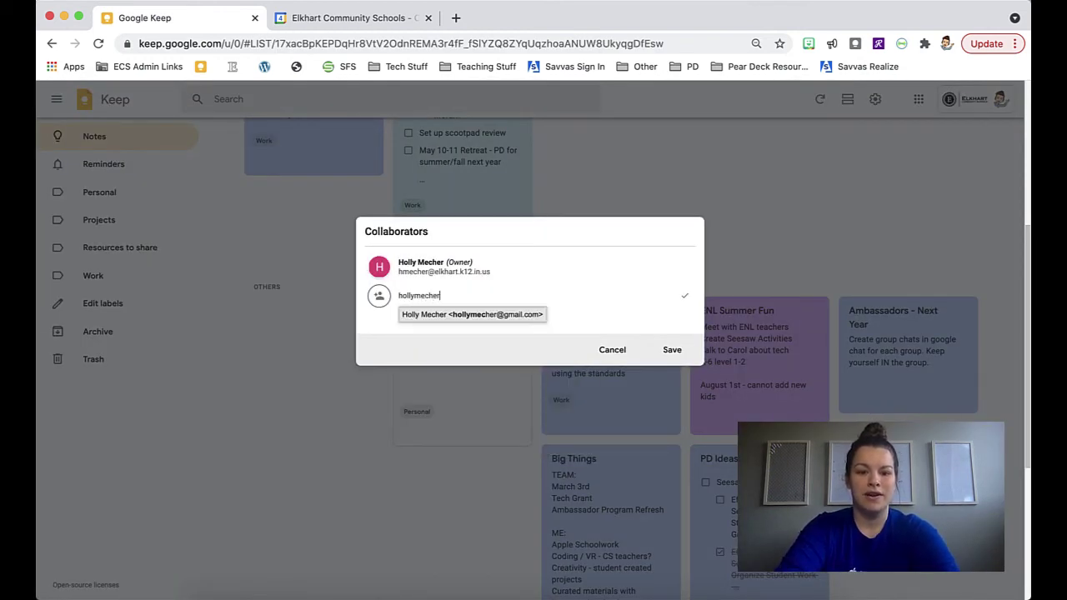
click(461, 321)
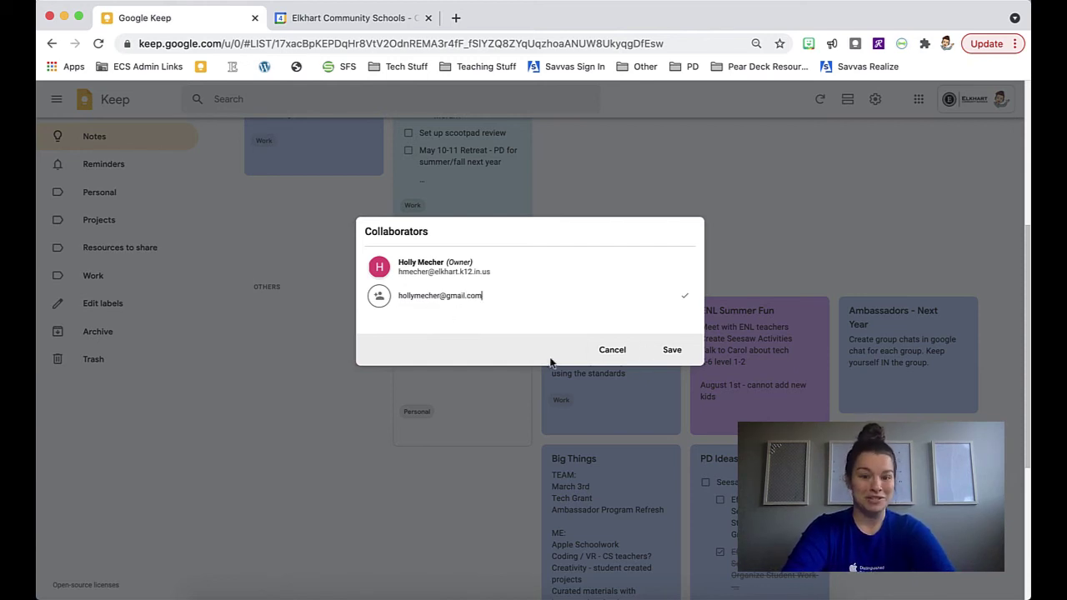
click(674, 351)
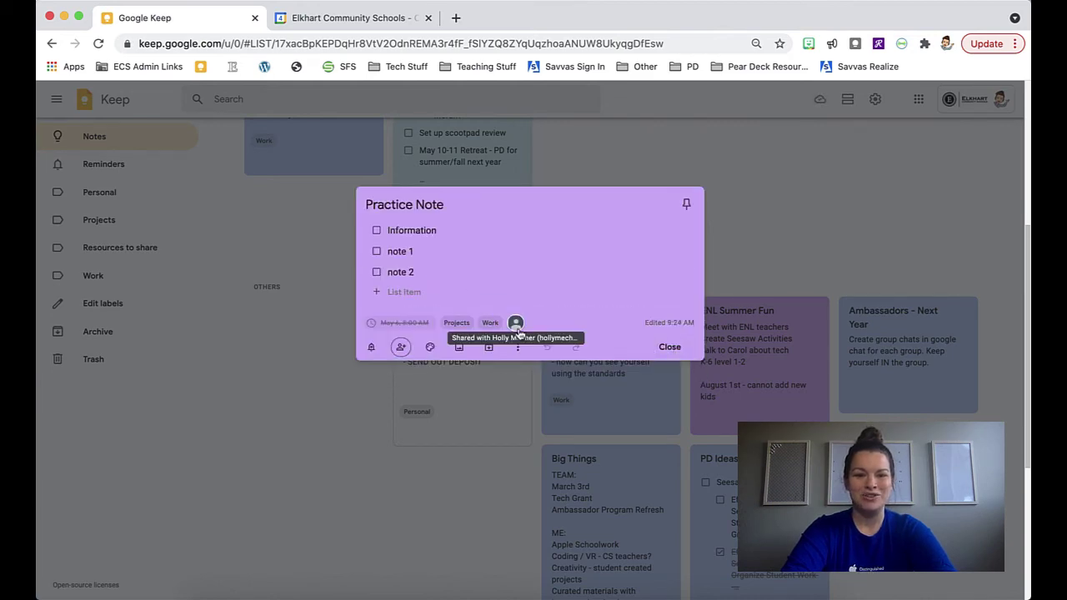
click(708, 219)
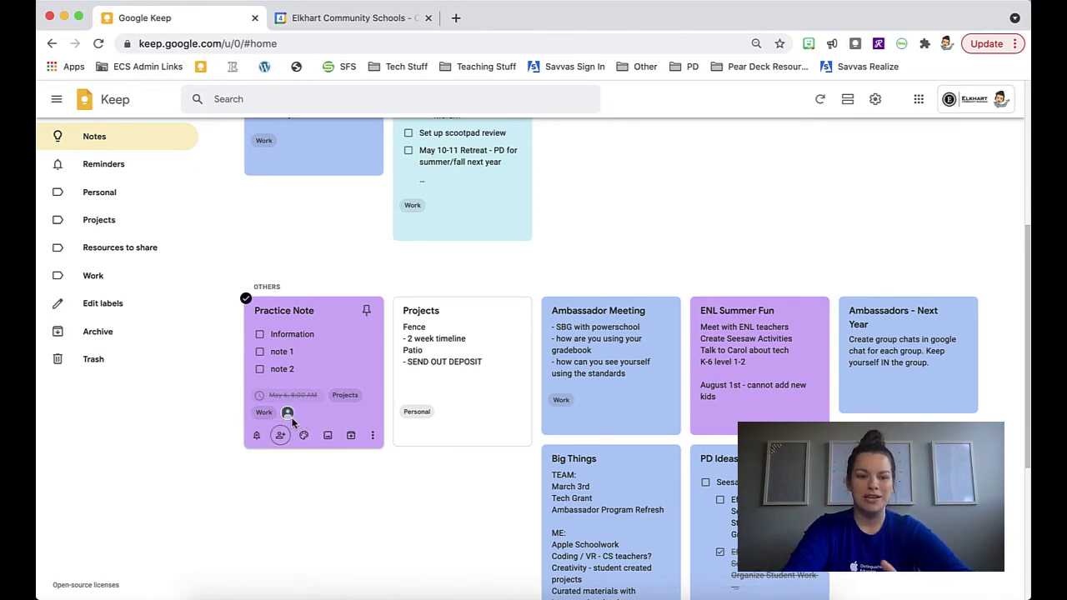
Get ready to filter the notes by the Work label in the sidebar
mouse_move(287, 414)
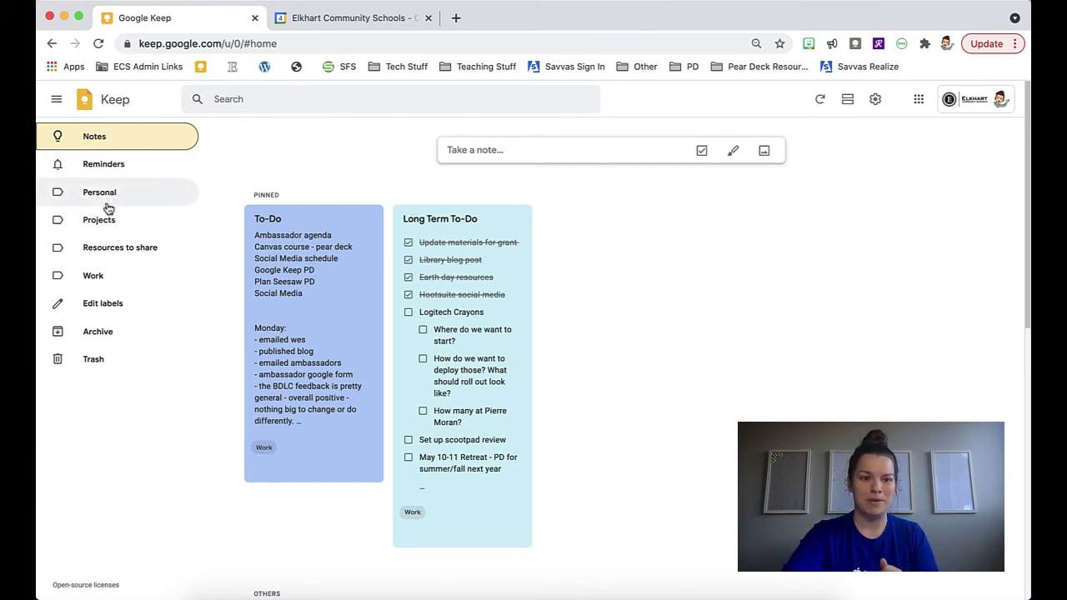
Browse the Work-labelled notes, then view the empty Trash
click(108, 276)
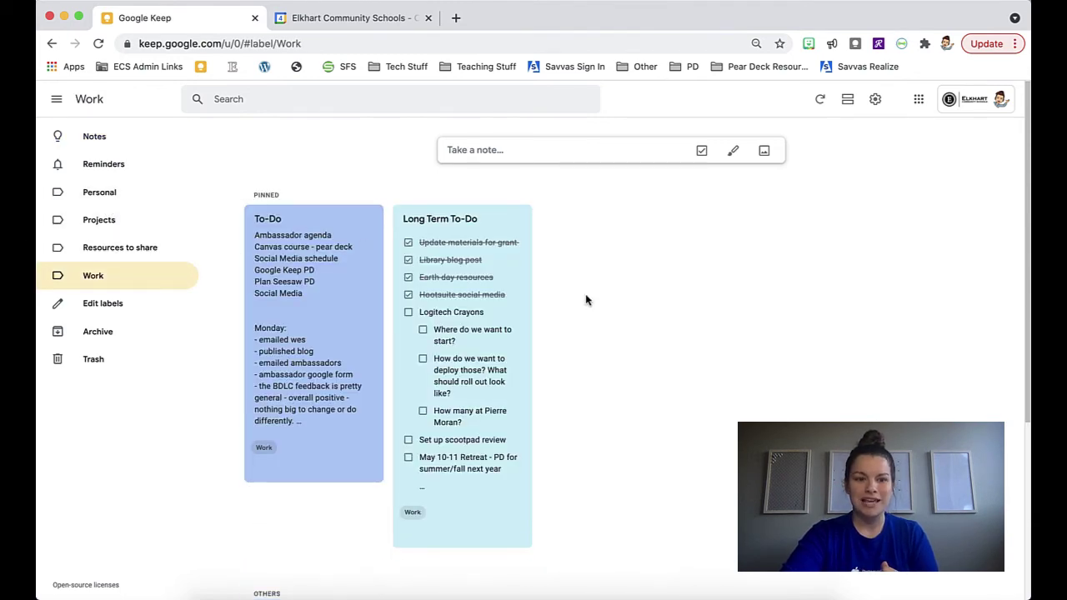
scroll(576, 325, down, 3)
scroll(563, 348, down, 10)
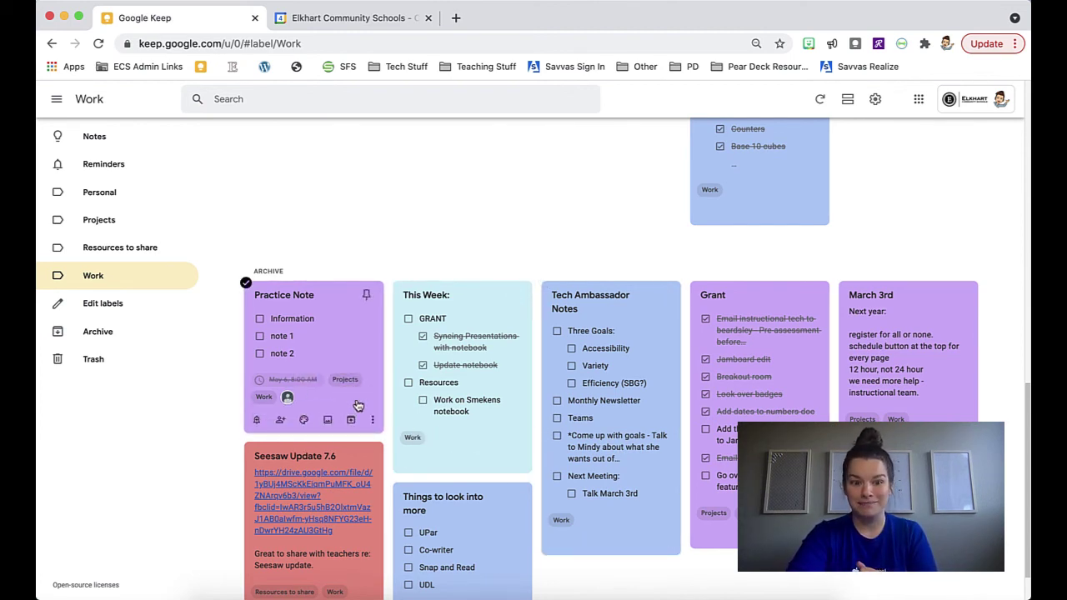
scroll(372, 432, down, 1)
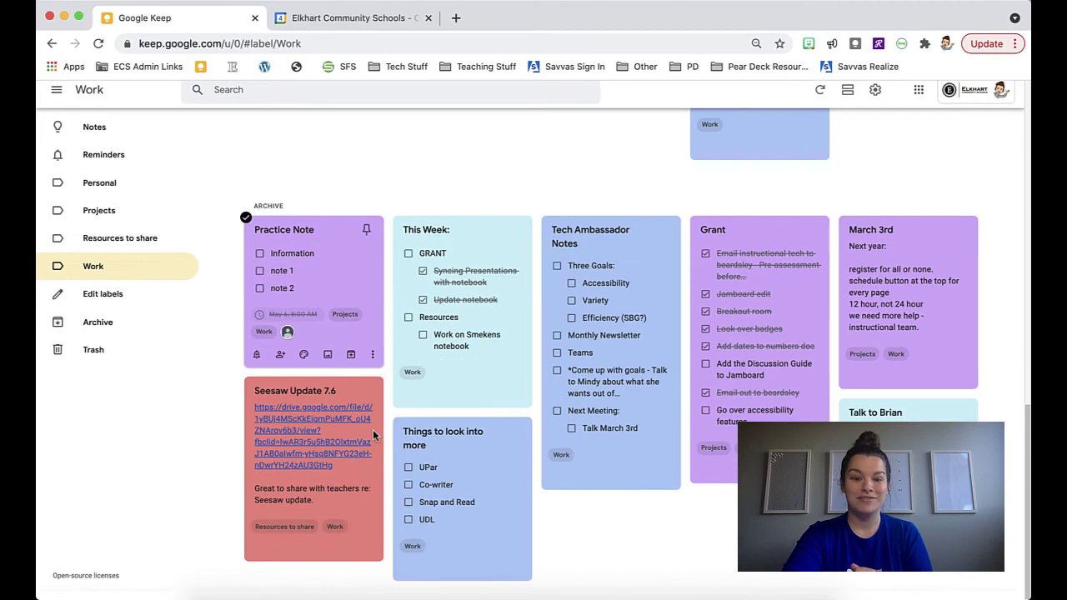
scroll(373, 432, up, 15)
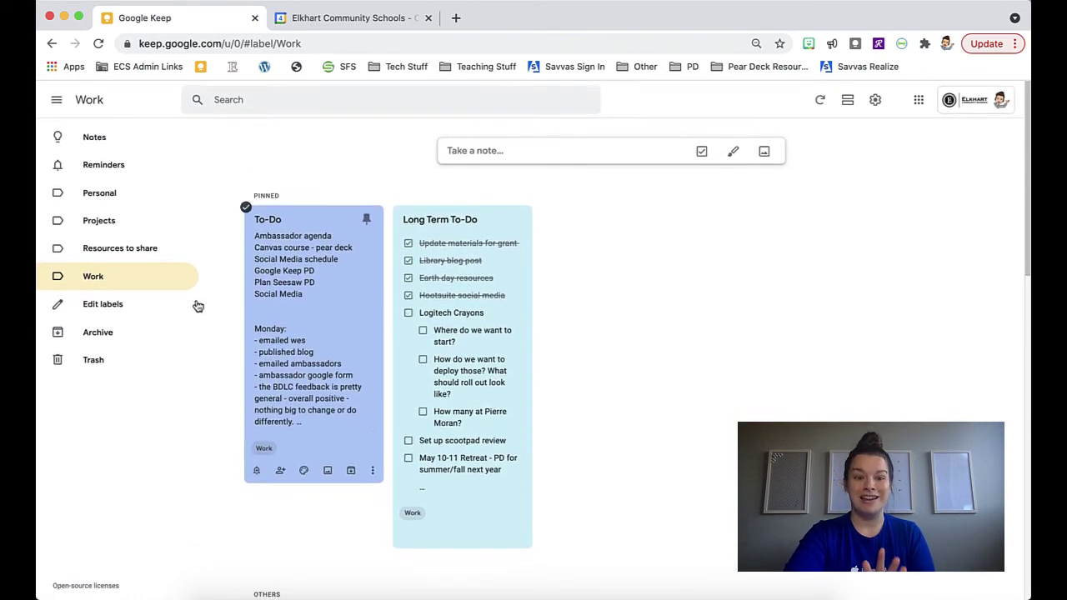
click(96, 364)
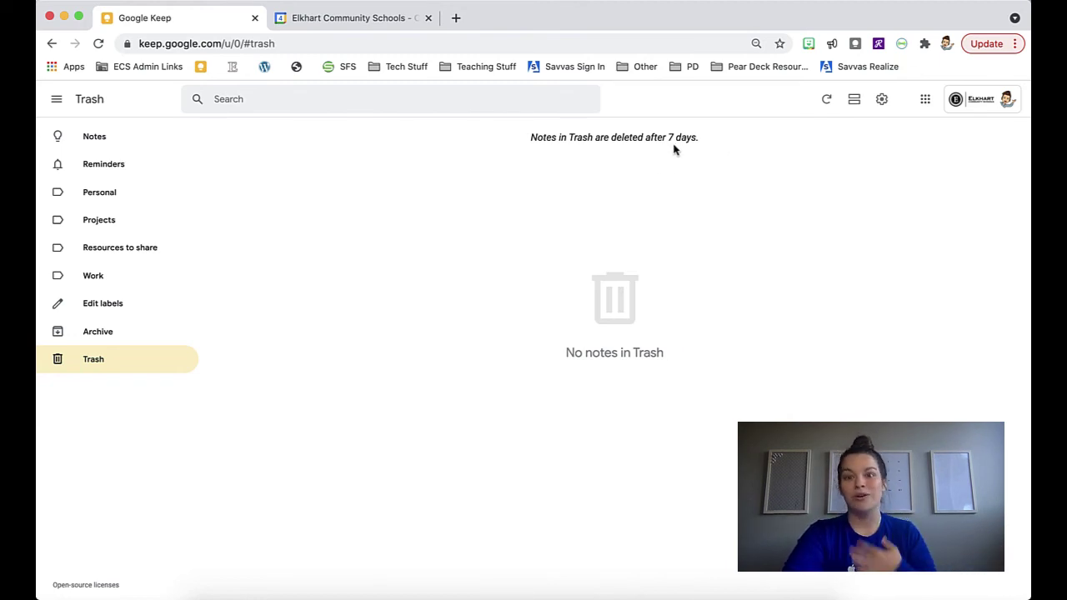
Return to all notes and archive the Scootpad Review note
click(106, 140)
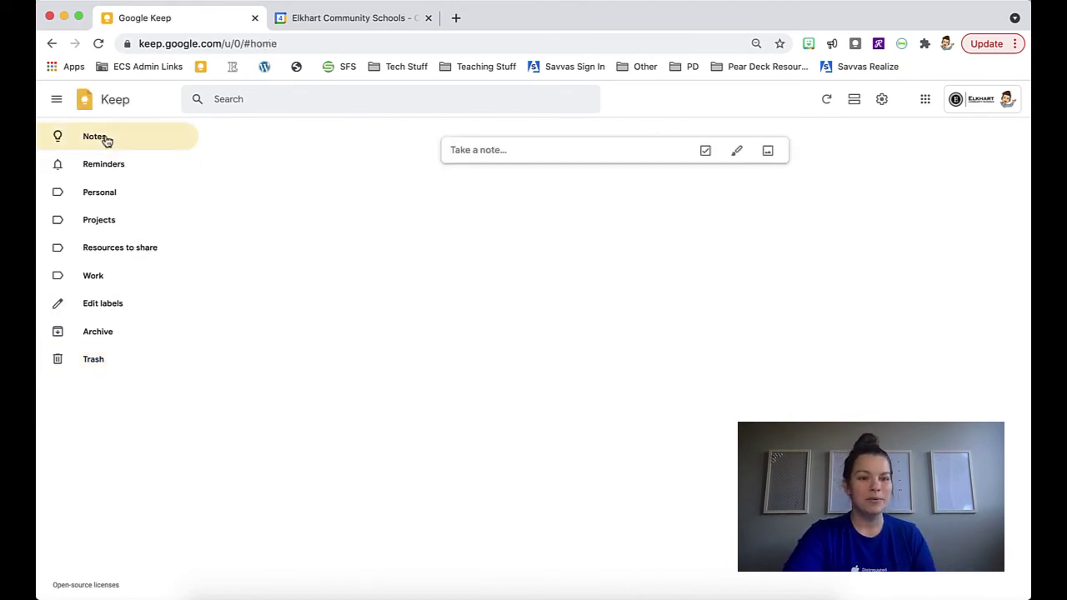
scroll(600, 429, down, 5)
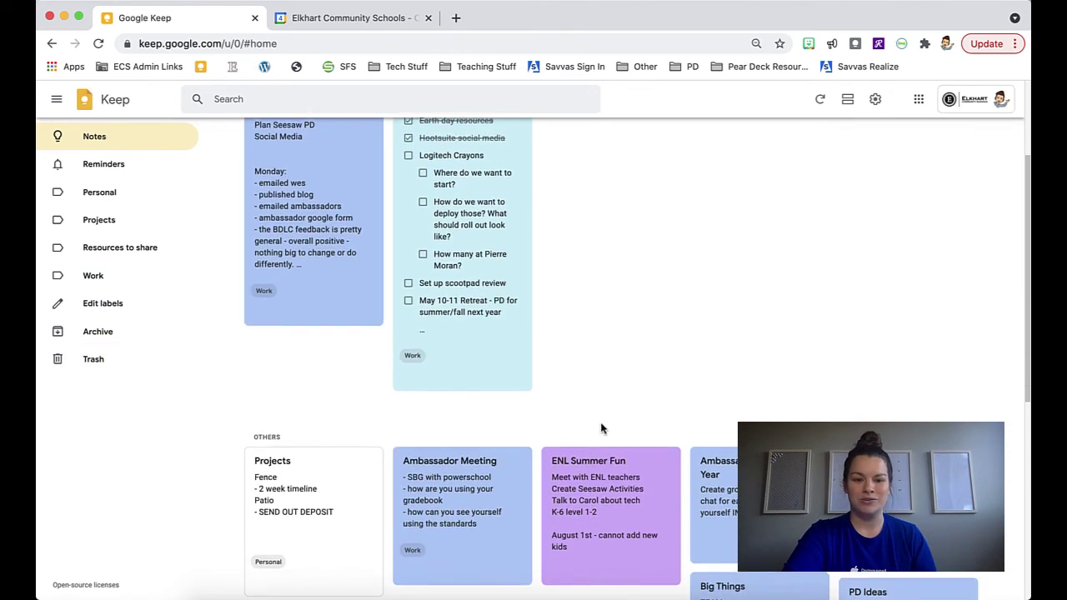
scroll(600, 422, down, 1)
scroll(662, 331, down, 2)
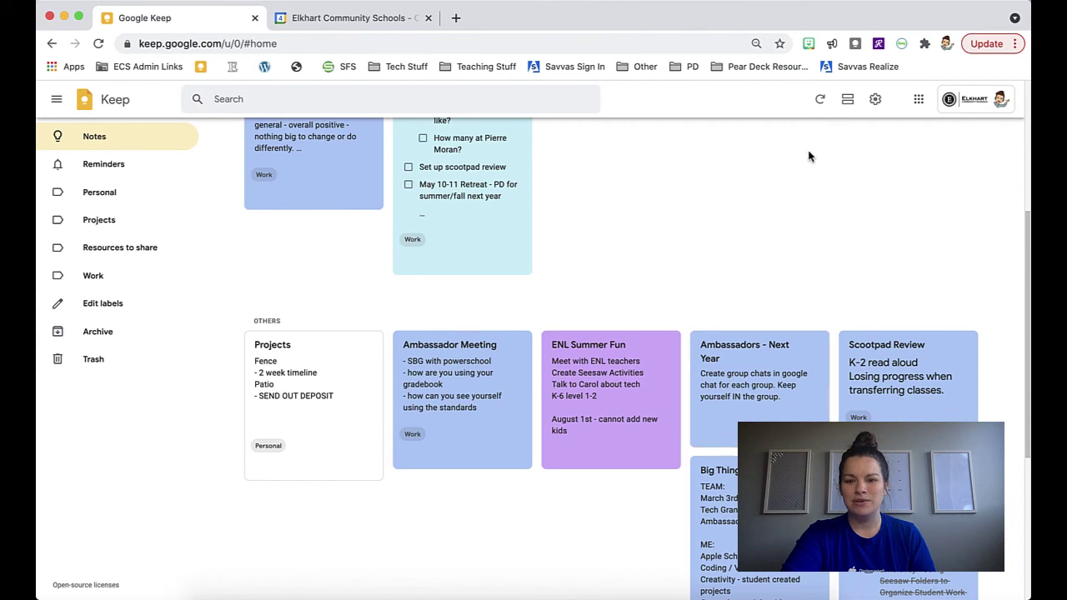
scroll(809, 156, down, 3)
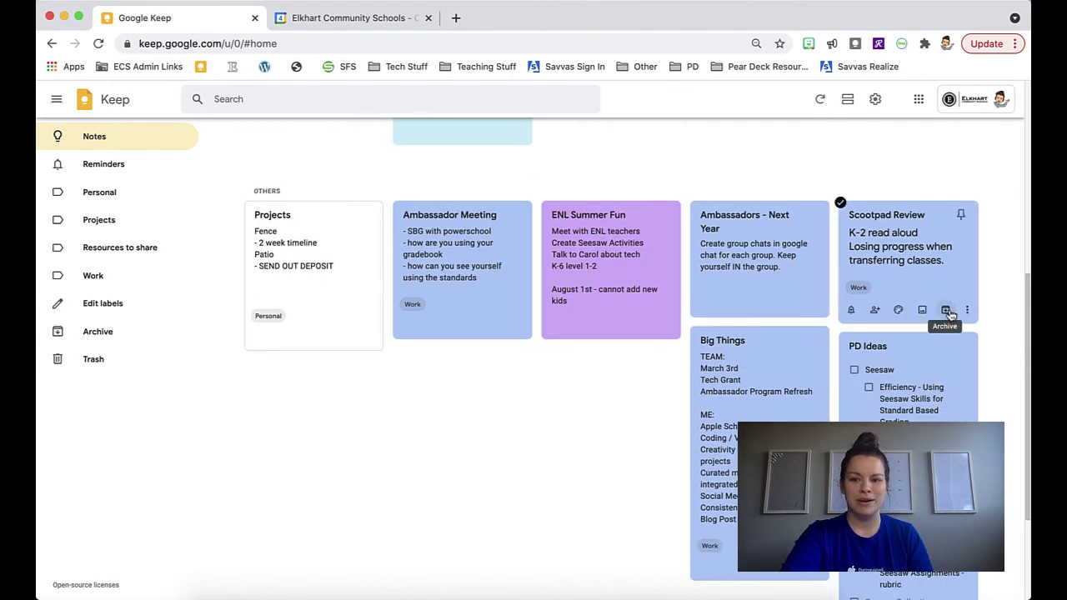
click(945, 311)
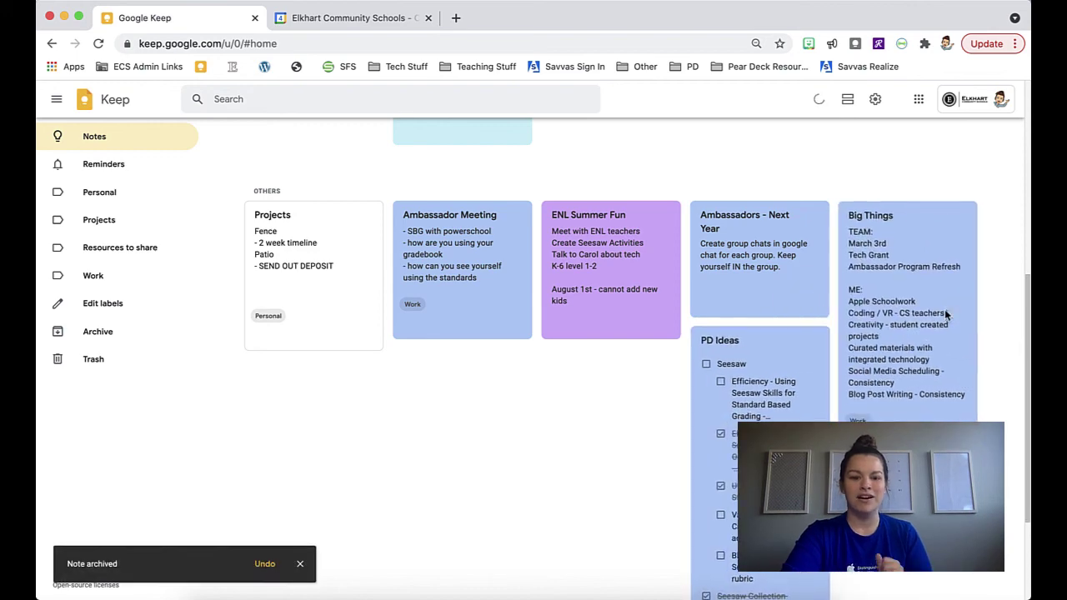
Check the Archive, then find Scootpad Review among archived notes in the Work label
click(105, 333)
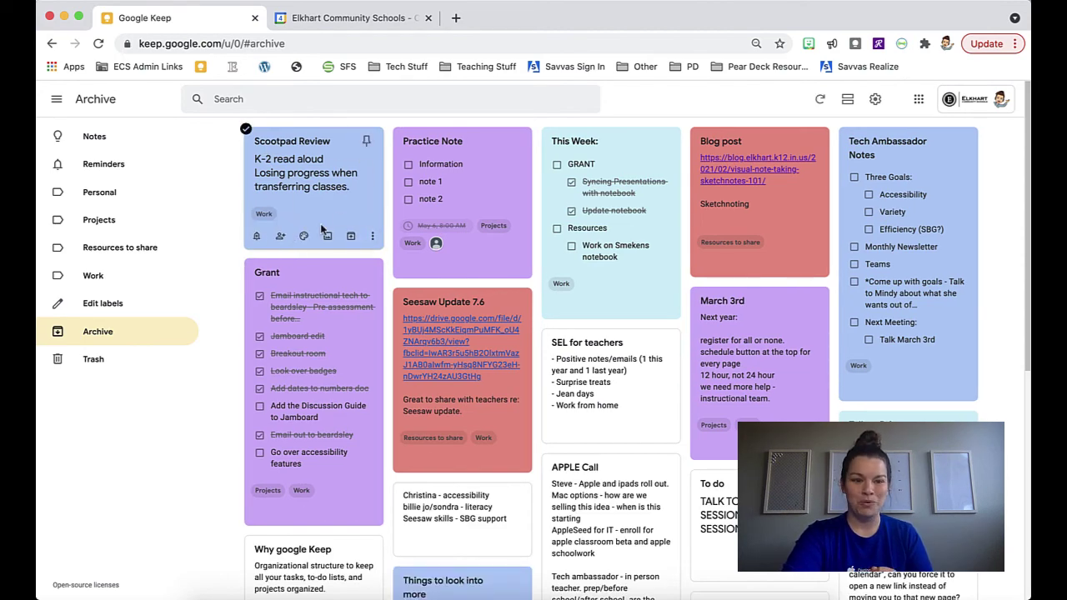
mouse_move(267, 219)
click(88, 281)
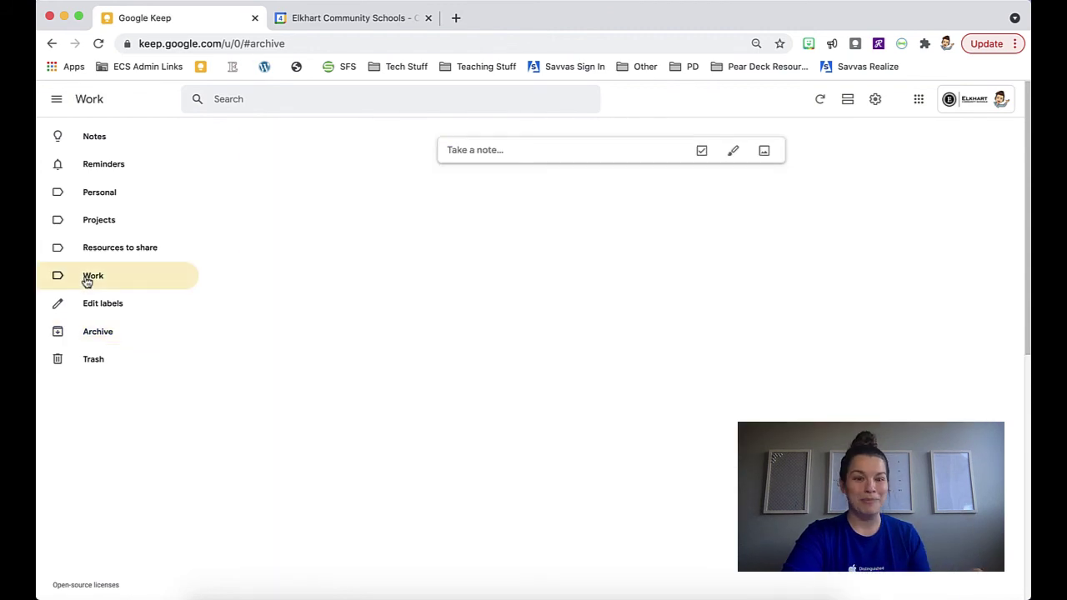
scroll(493, 418, down, 5)
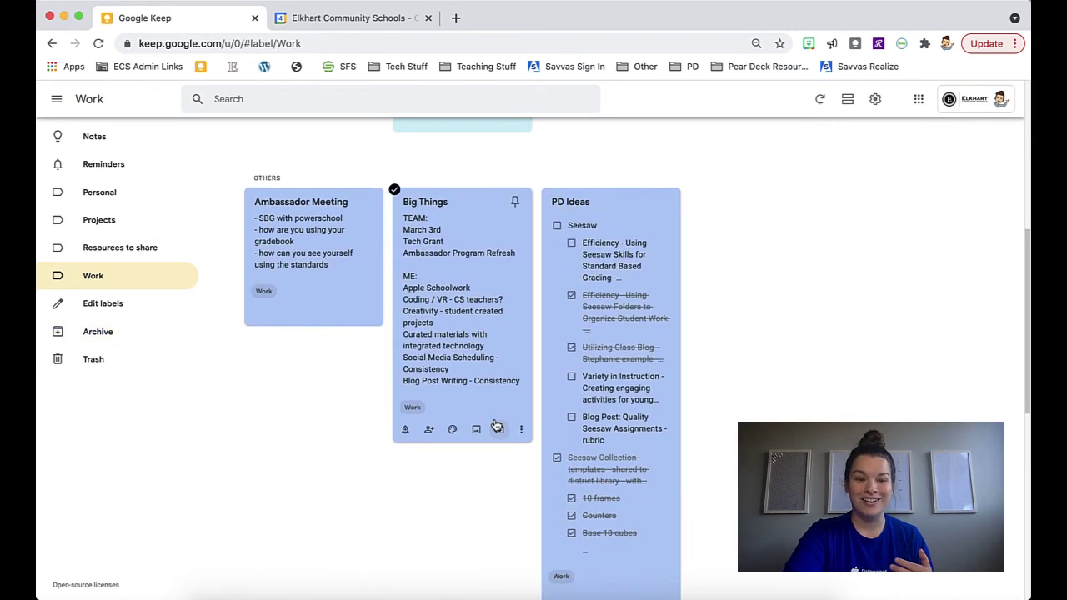
scroll(494, 427, down, 6)
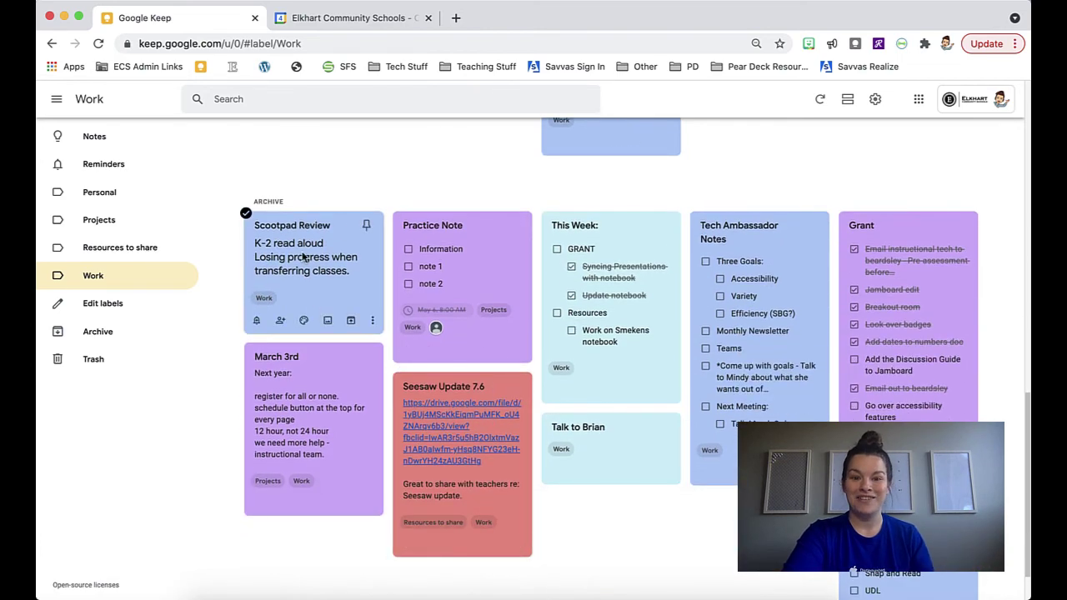
scroll(315, 254, up, 12)
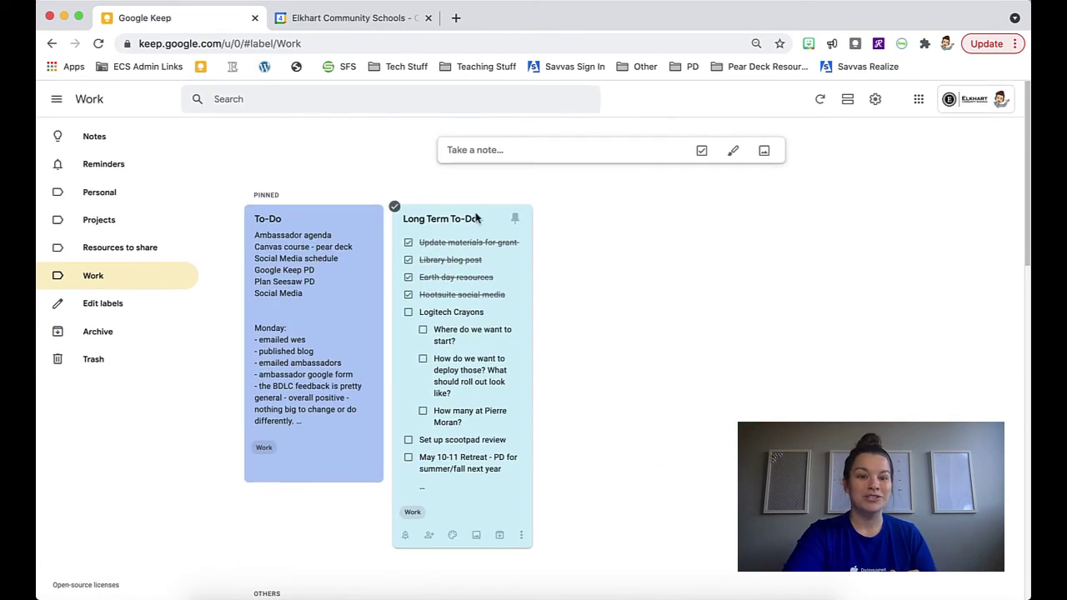
click(102, 141)
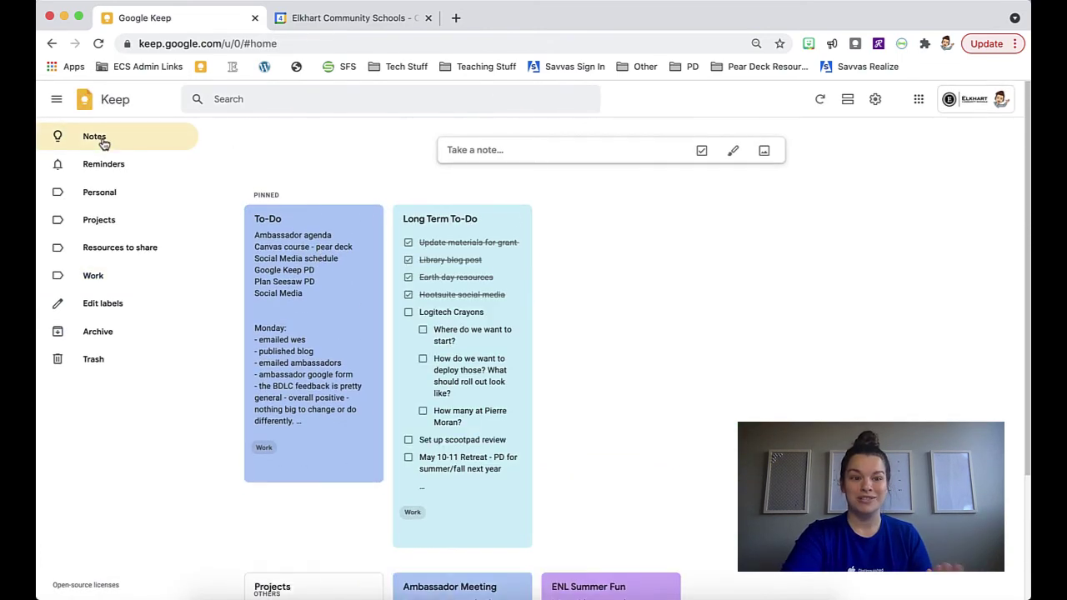
click(313, 100)
text(scootpad)
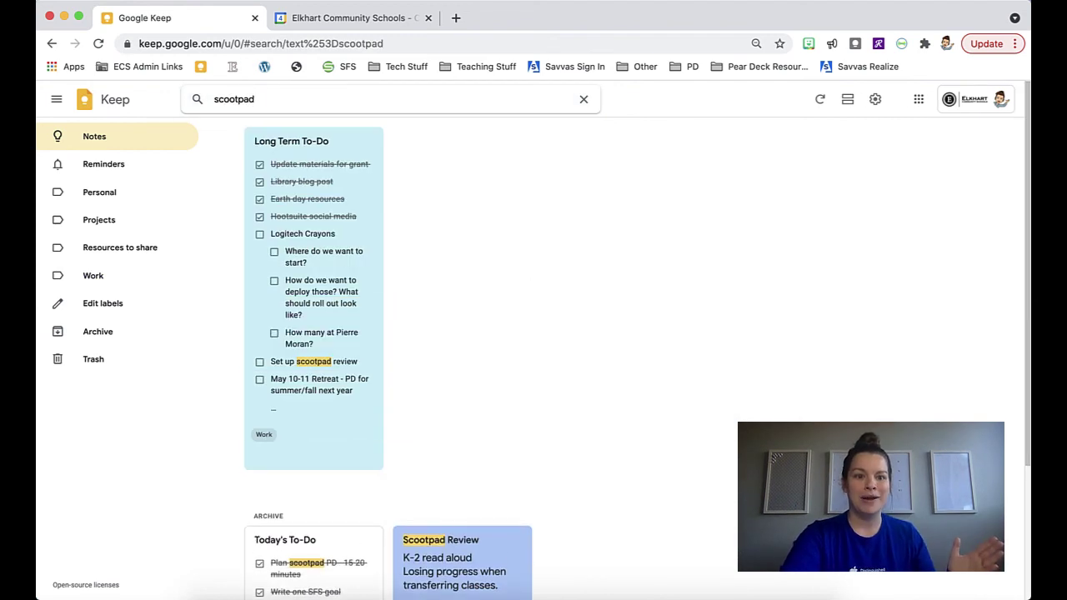
scroll(500, 317, down, 3)
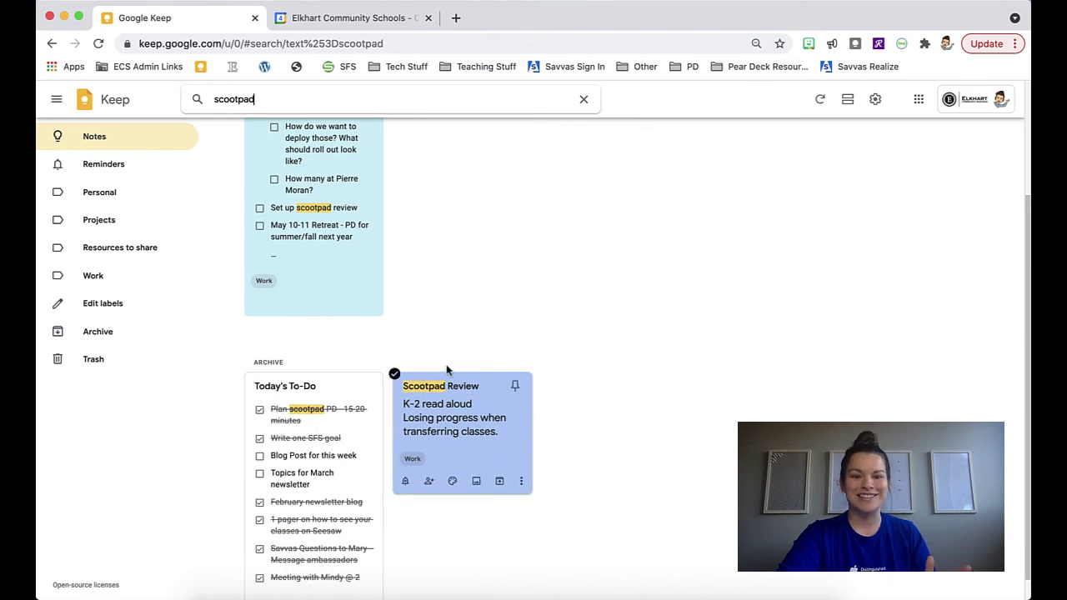
scroll(512, 409, up, 3)
click(584, 100)
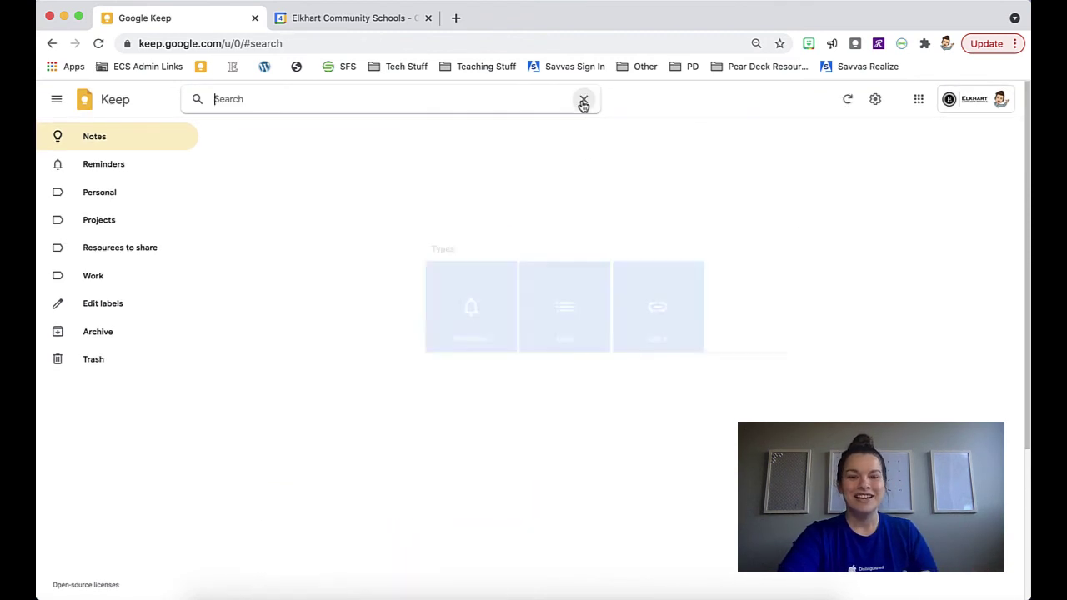
click(103, 138)
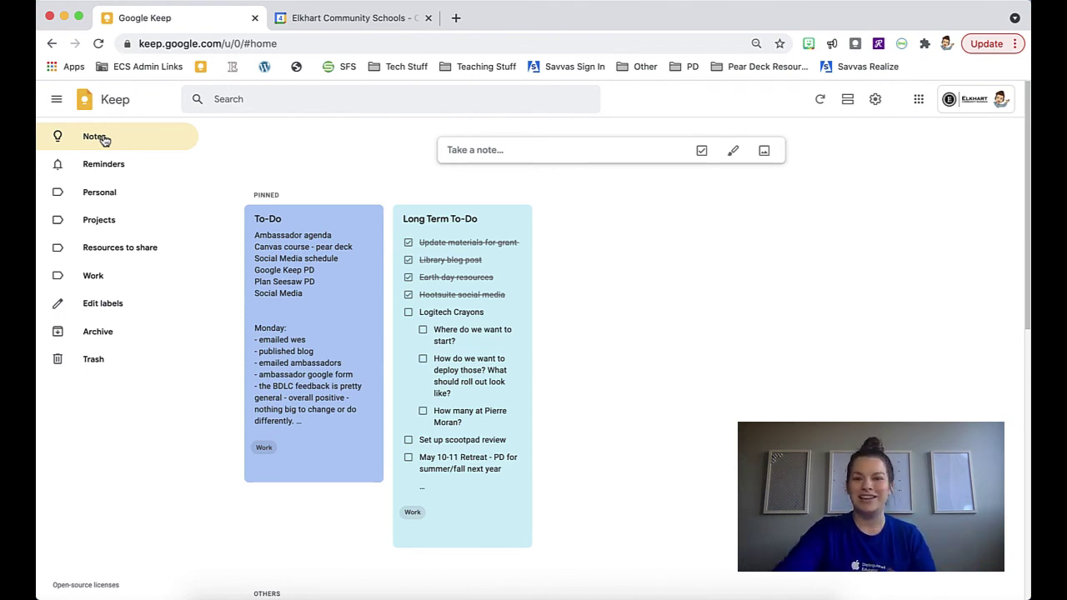
scroll(515, 391, down, 2)
scroll(550, 417, down, 5)
scroll(495, 284, down, 4)
scroll(497, 284, up, 10)
scroll(498, 285, up, 2)
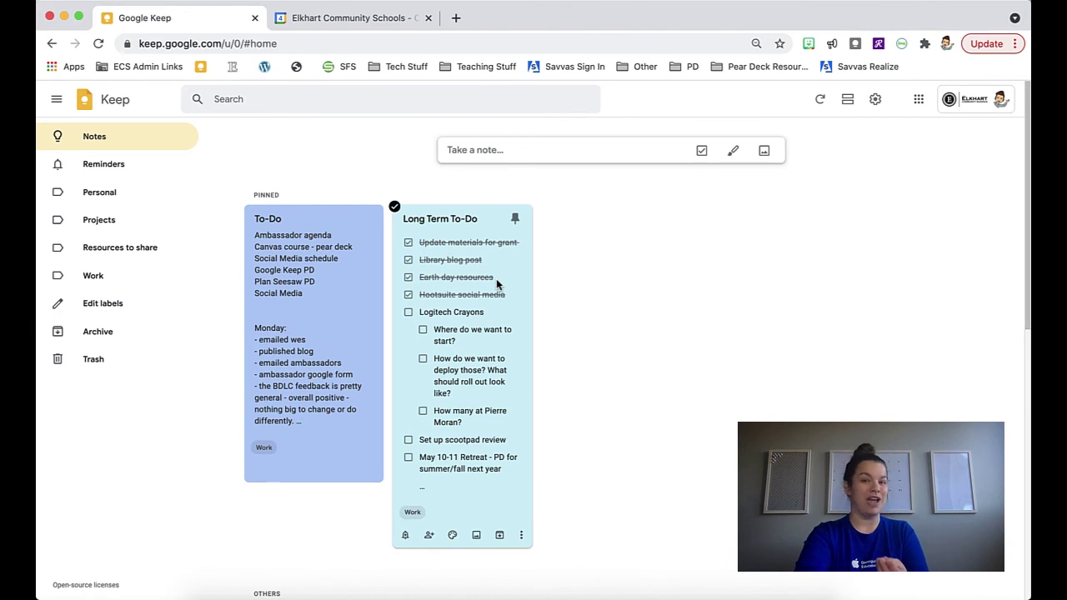